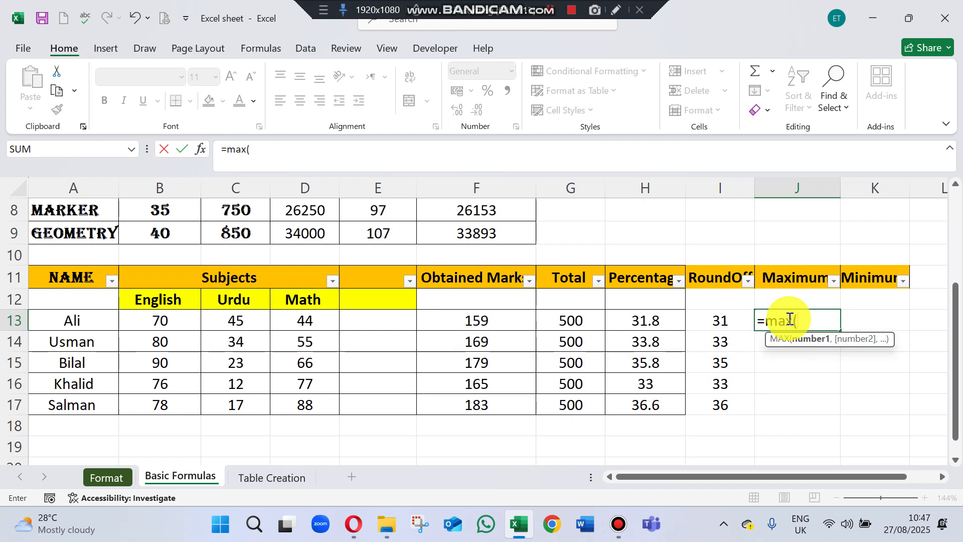
Step: Complete the MAX formula in J13 with the obtained marks range F13:F17
drag(483, 322, 494, 400)
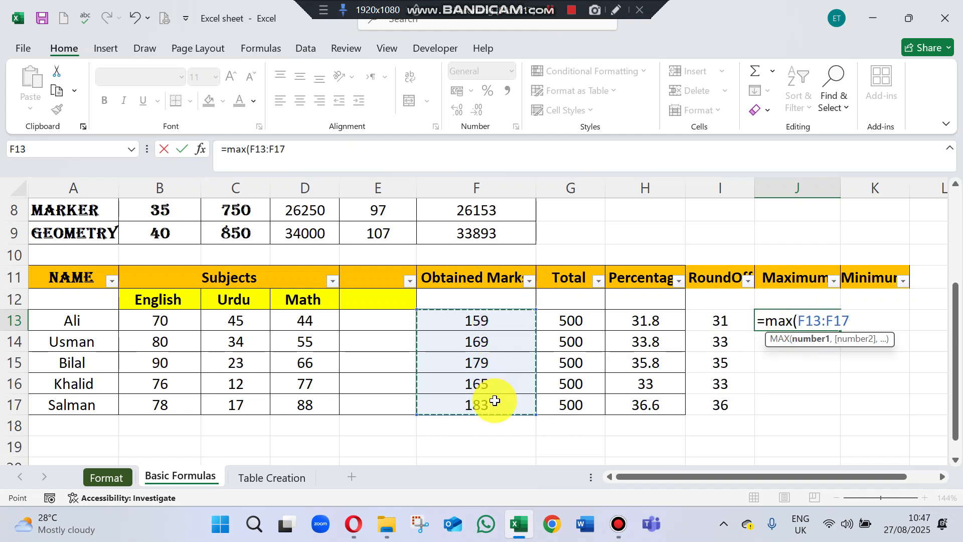
text())
key(Return)
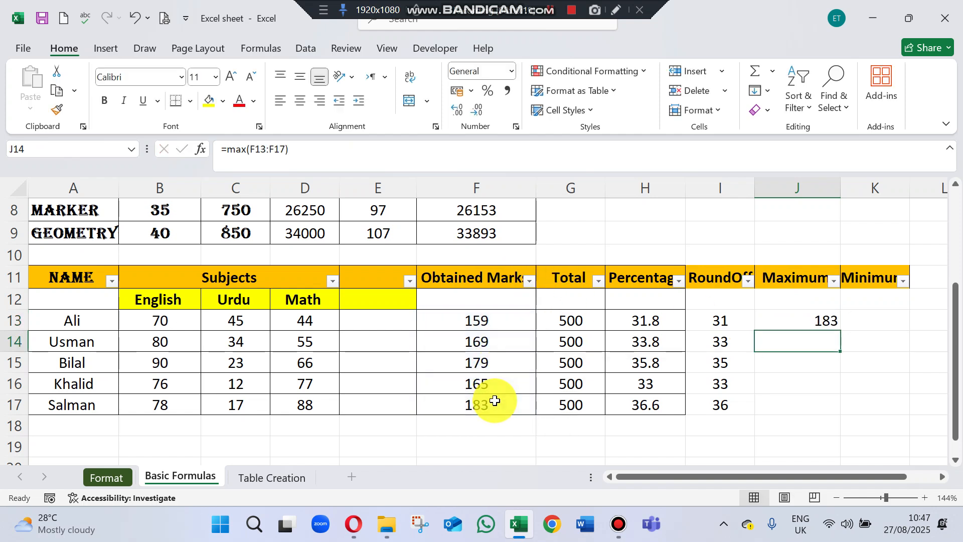
Step: Enter a MIN formula in K13 under Minimum for the obtained marks range F13:F17
click(847, 322)
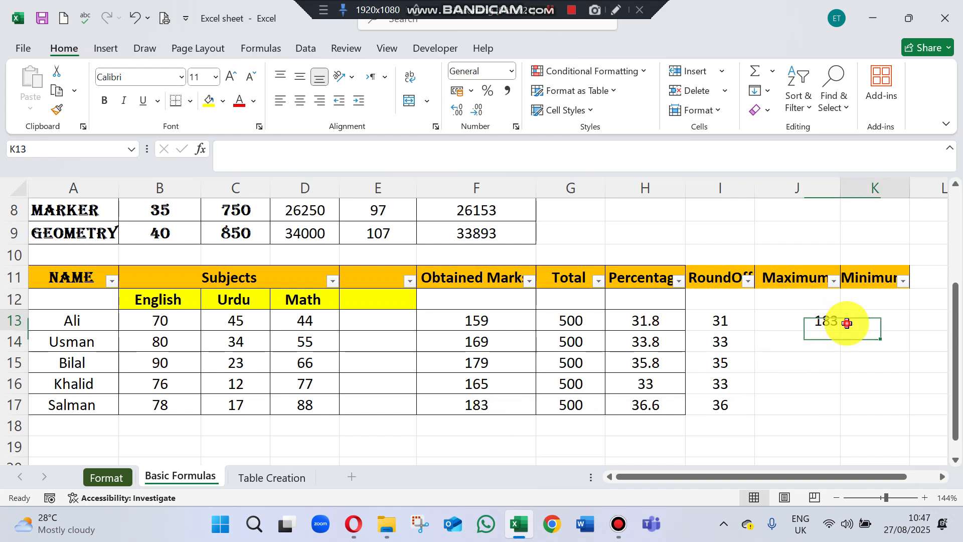
text(=m)
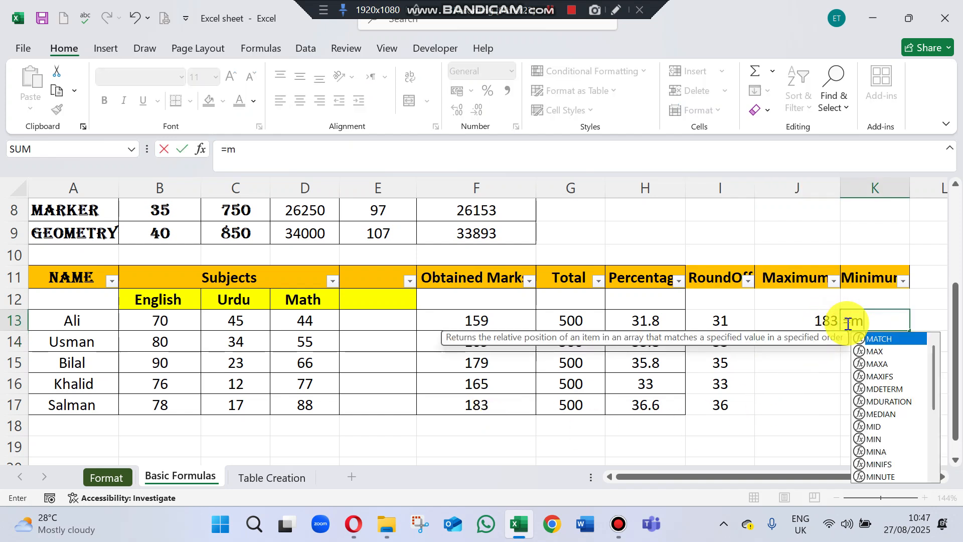
text(in()
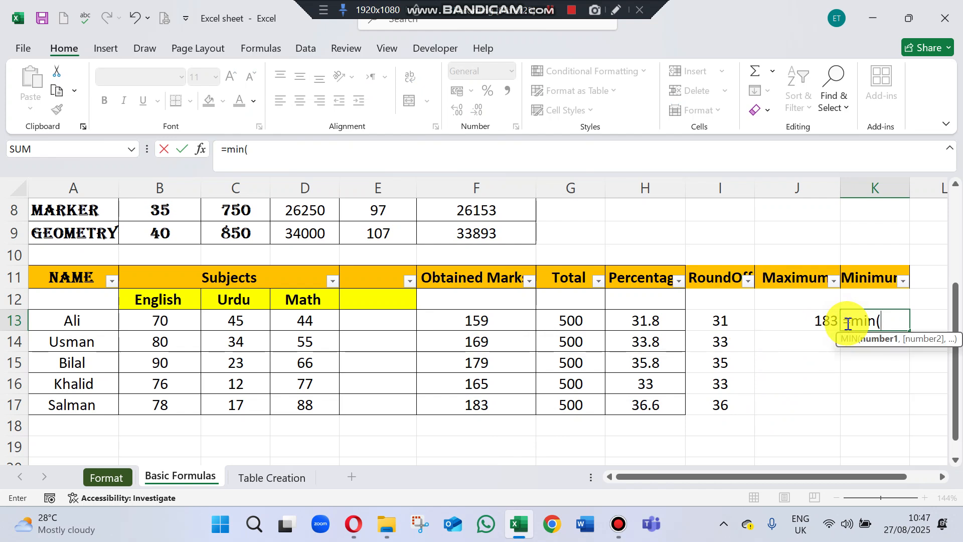
drag(519, 318, 519, 406)
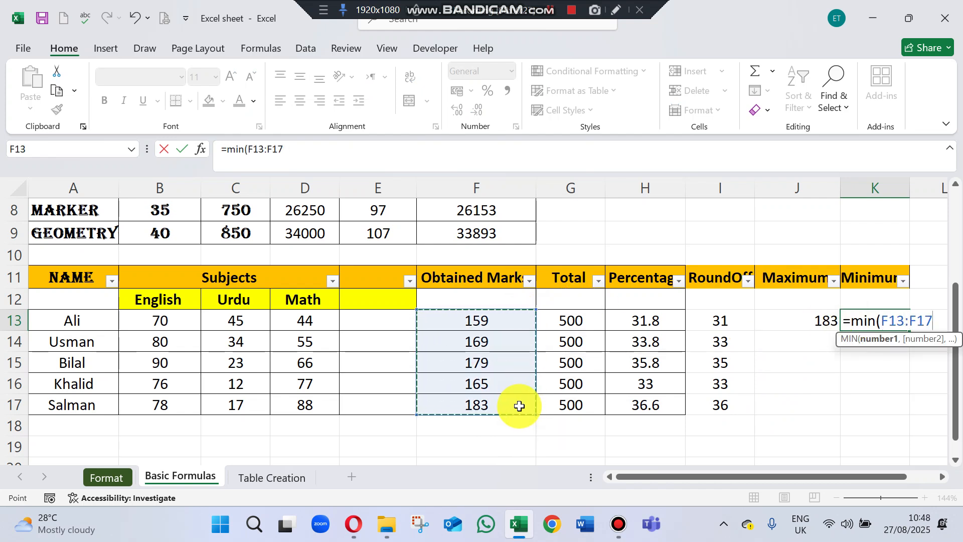
key(Return)
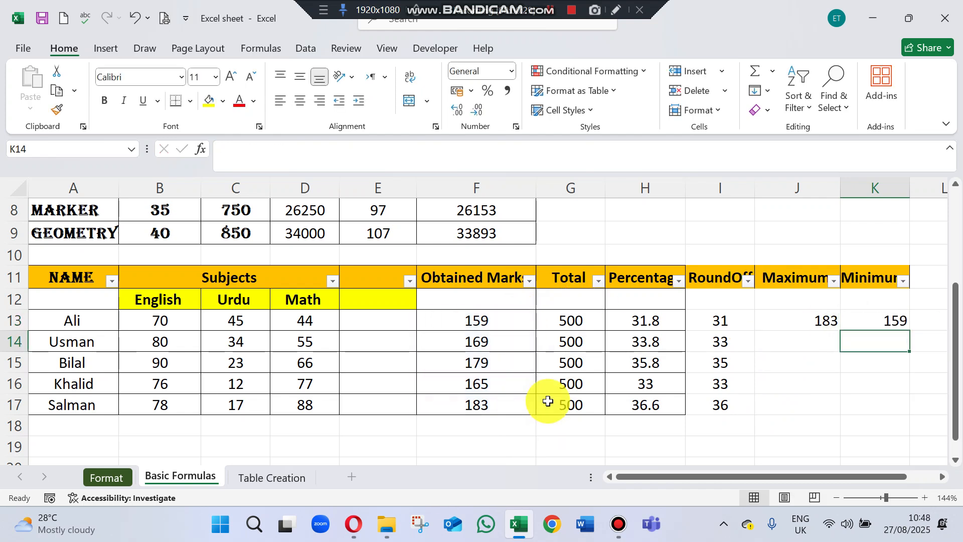
click(801, 319)
click(870, 314)
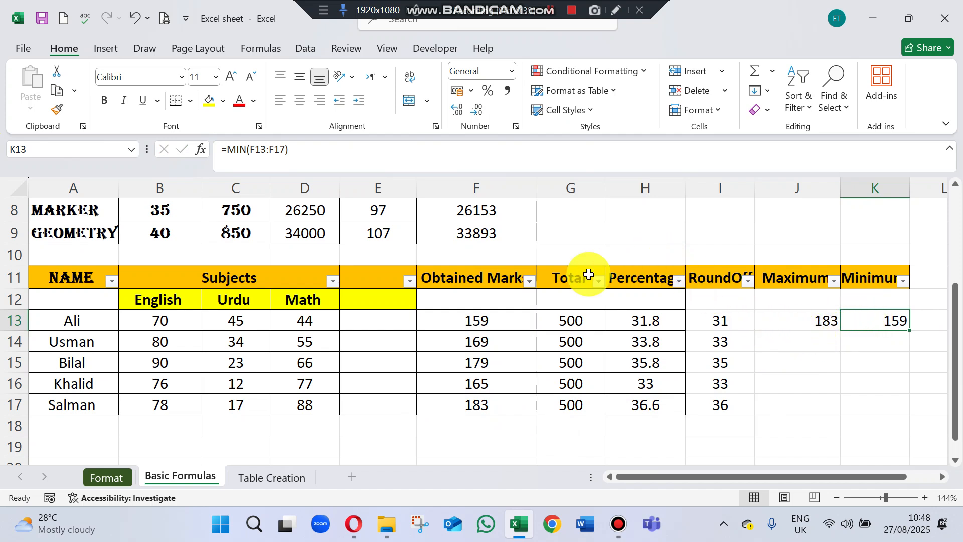
Step: Filter the Obtained Marks column to show only the value 159
click(529, 282)
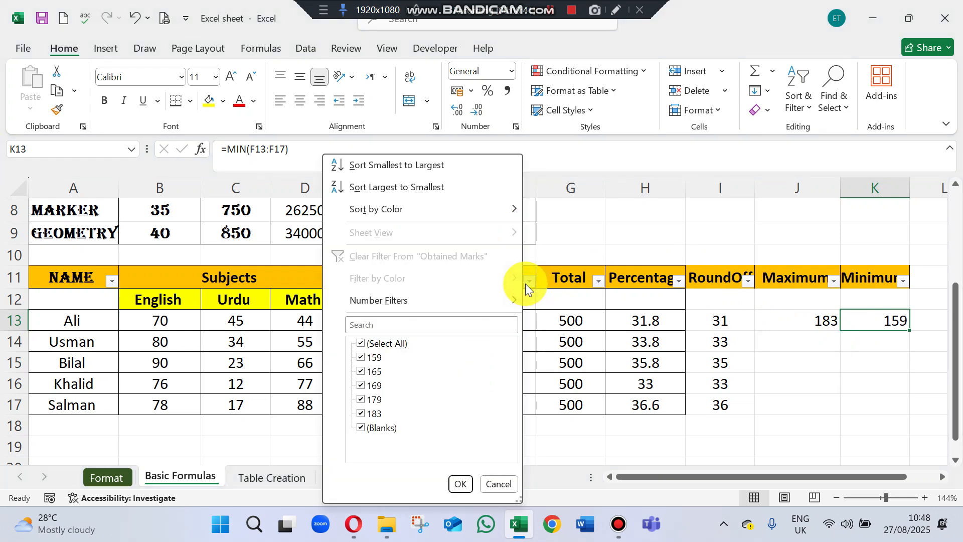
click(357, 325)
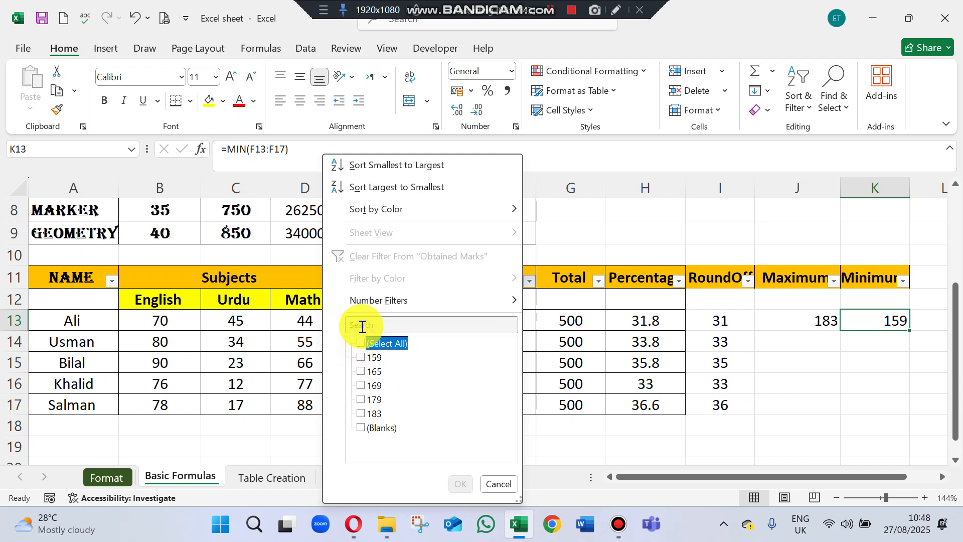
text(1)
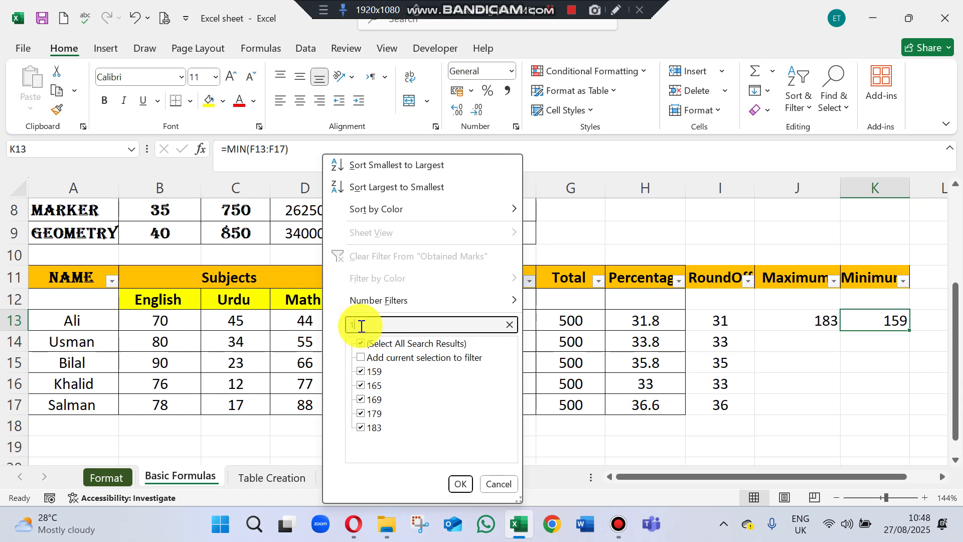
text(5)
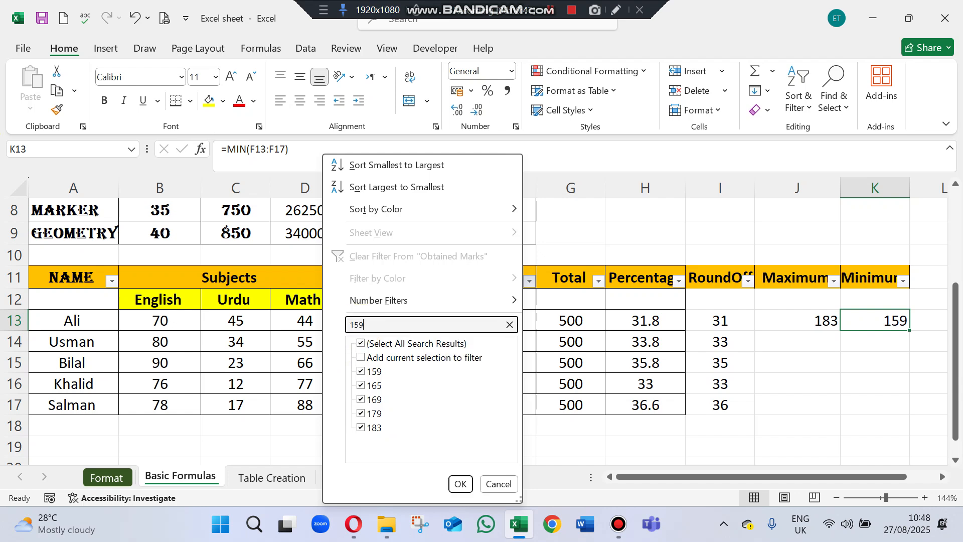
text(9)
key(Return)
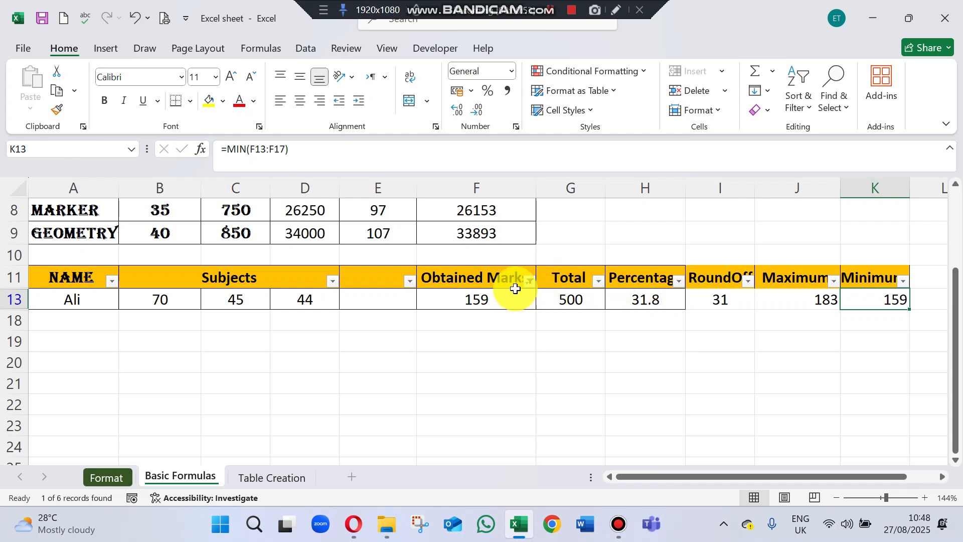
Step: Reselect all values in the Obtained Marks filter to bring back every record
click(529, 281)
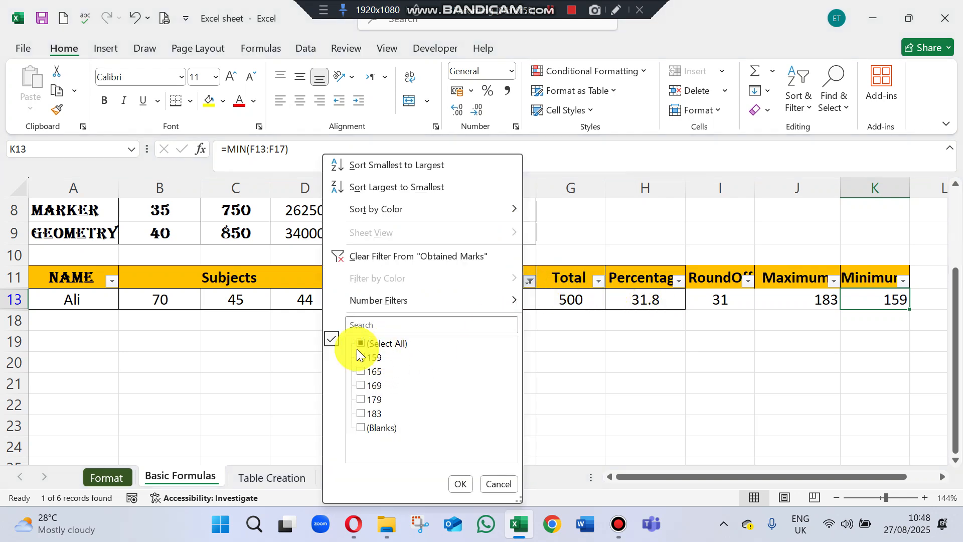
click(359, 343)
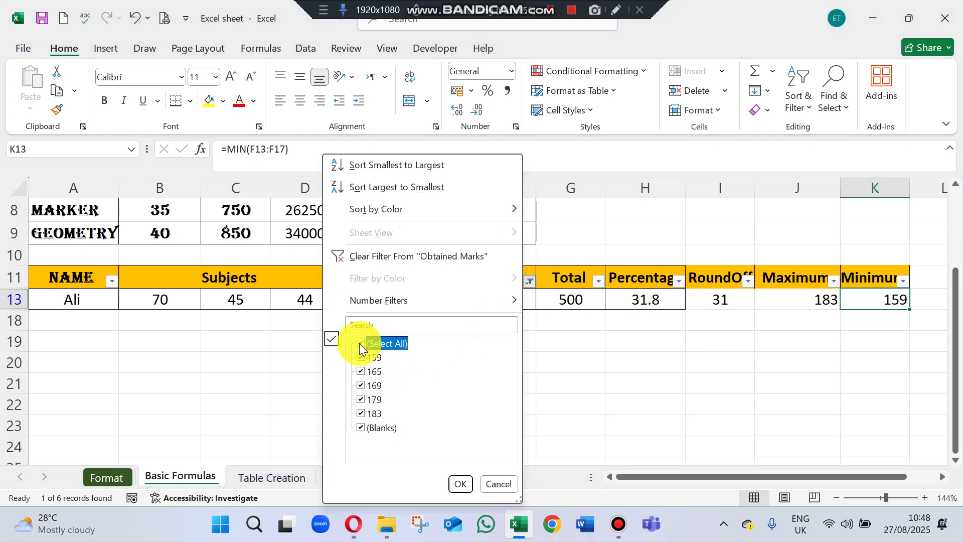
click(456, 484)
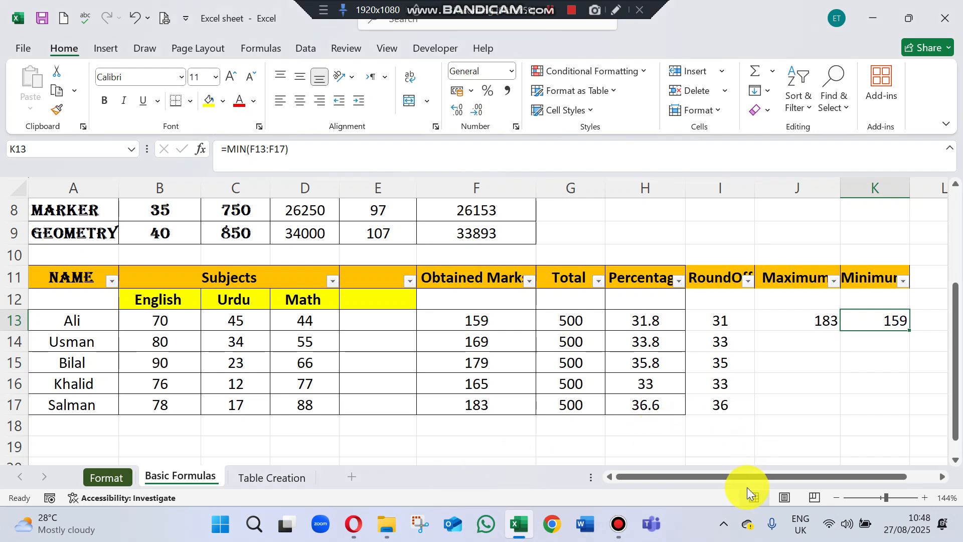
Step: Delete the whole RoundOff column from the marks table
drag(744, 477, 823, 469)
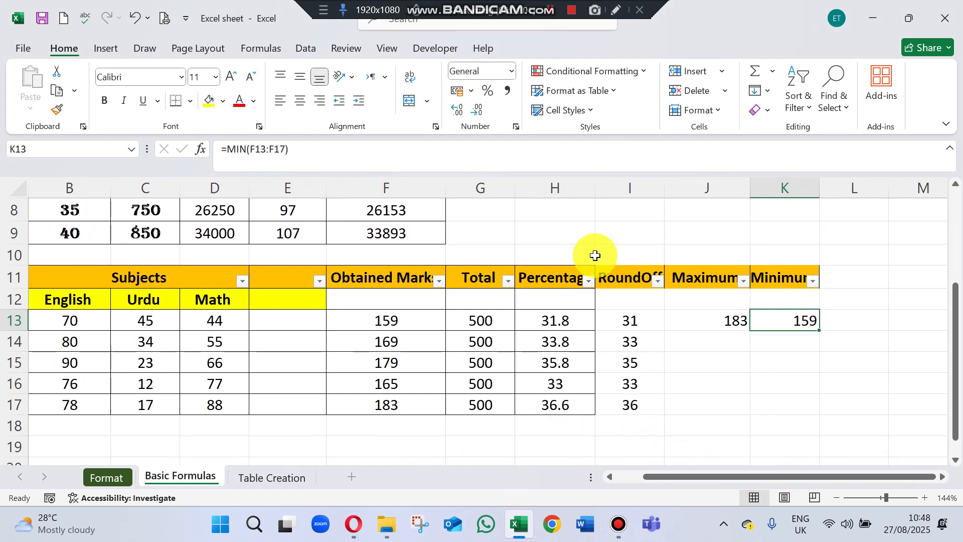
click(621, 187)
click(704, 95)
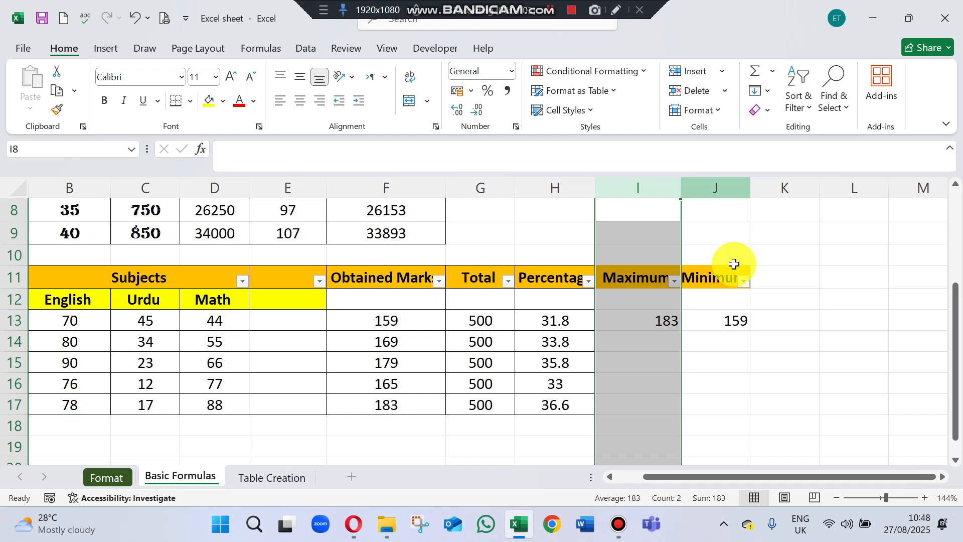
Step: Add the header "Count" in K11, next to the Minimum header
click(775, 277)
text(Count)
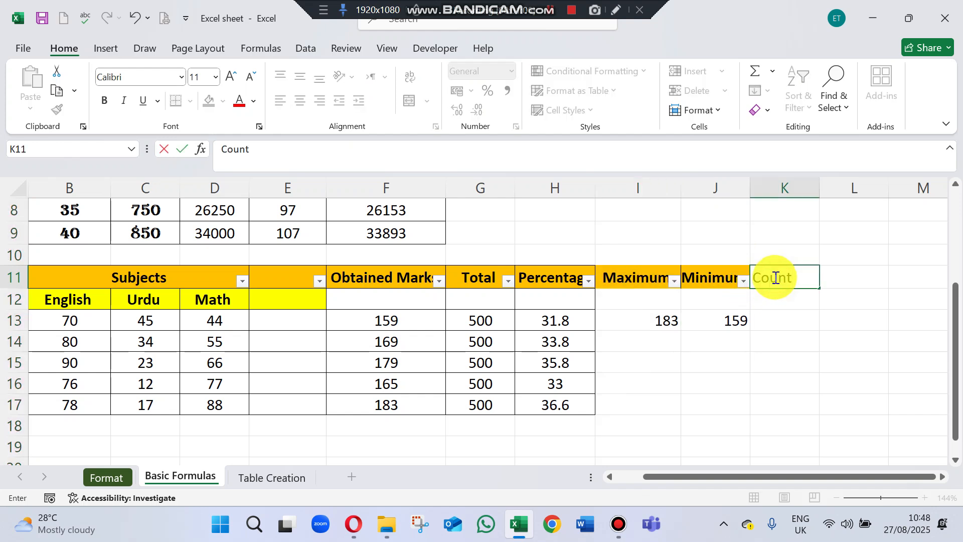
key(Return)
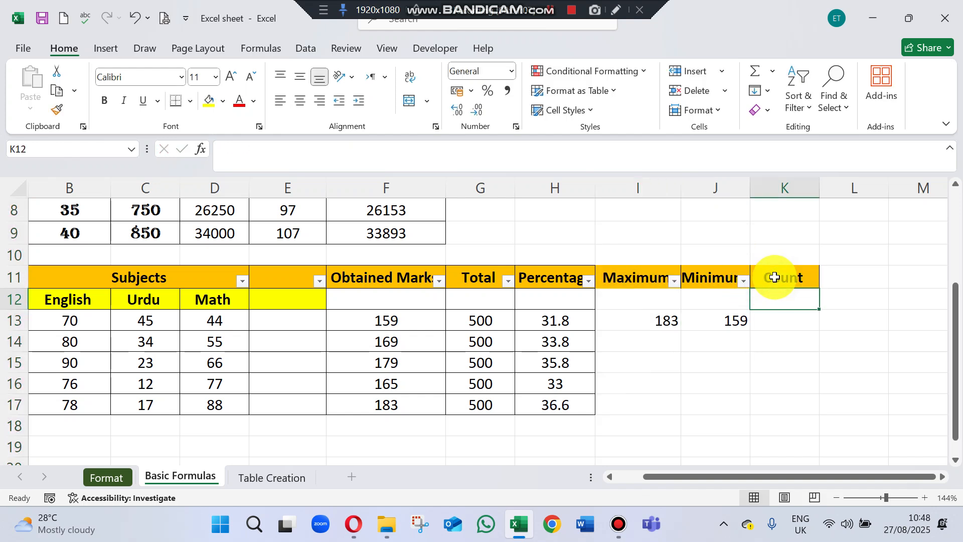
click(794, 317)
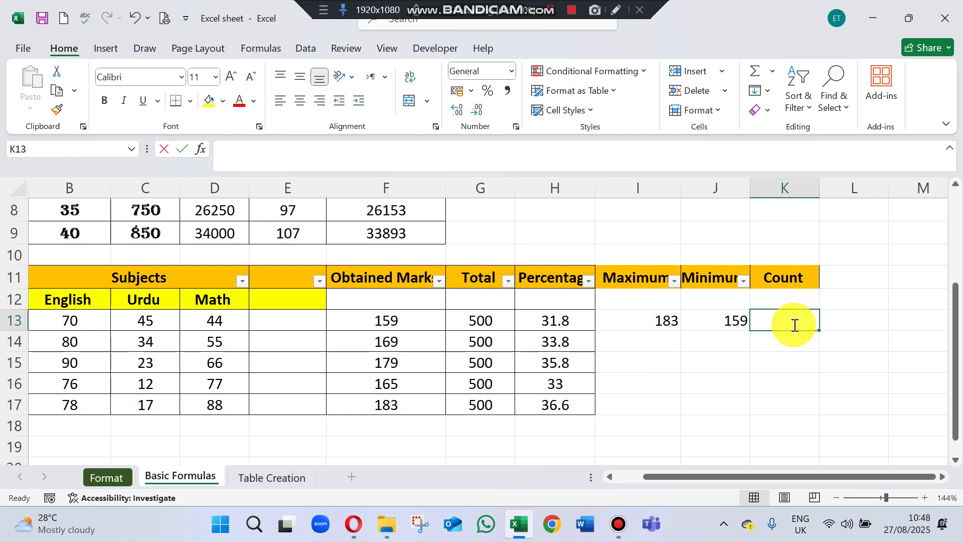
text(=coun)
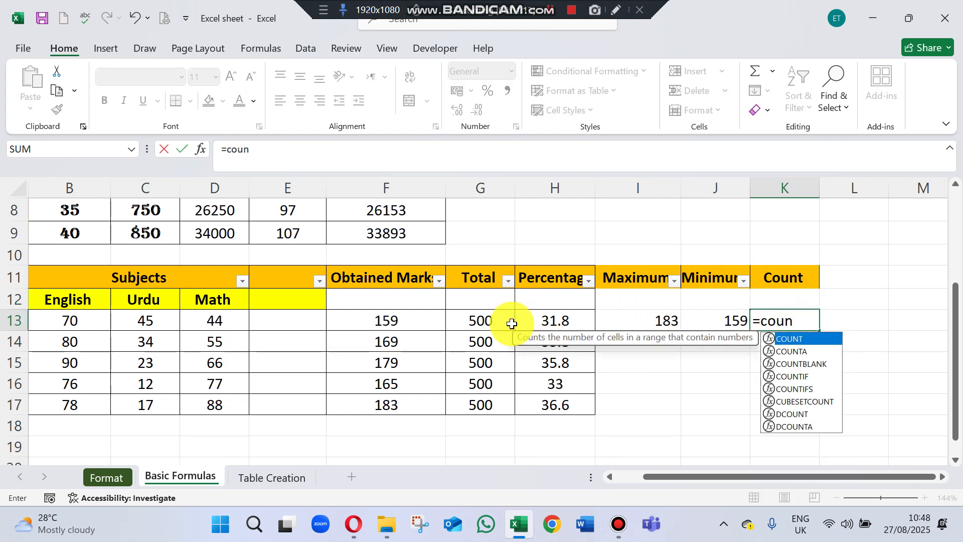
click(394, 323)
drag(393, 323, 395, 406)
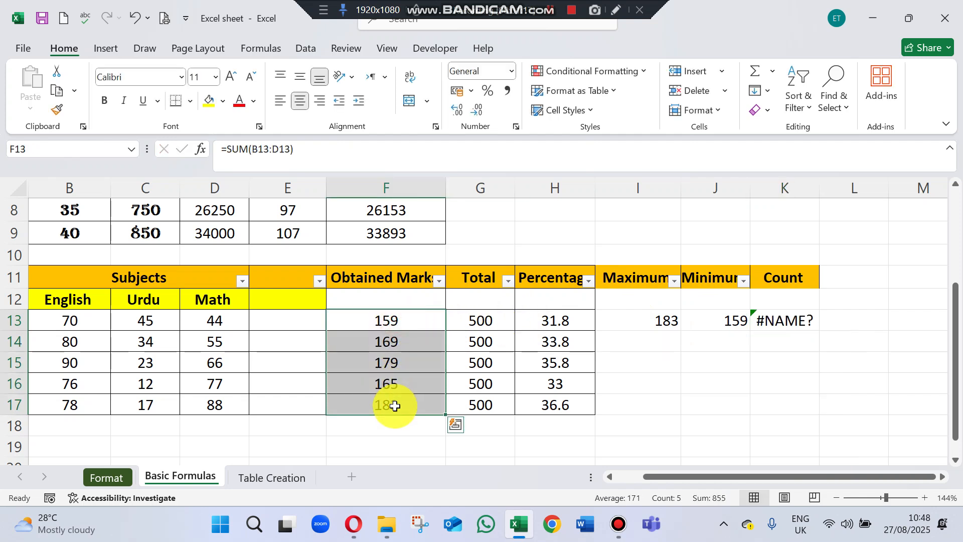
click(802, 388)
click(780, 322)
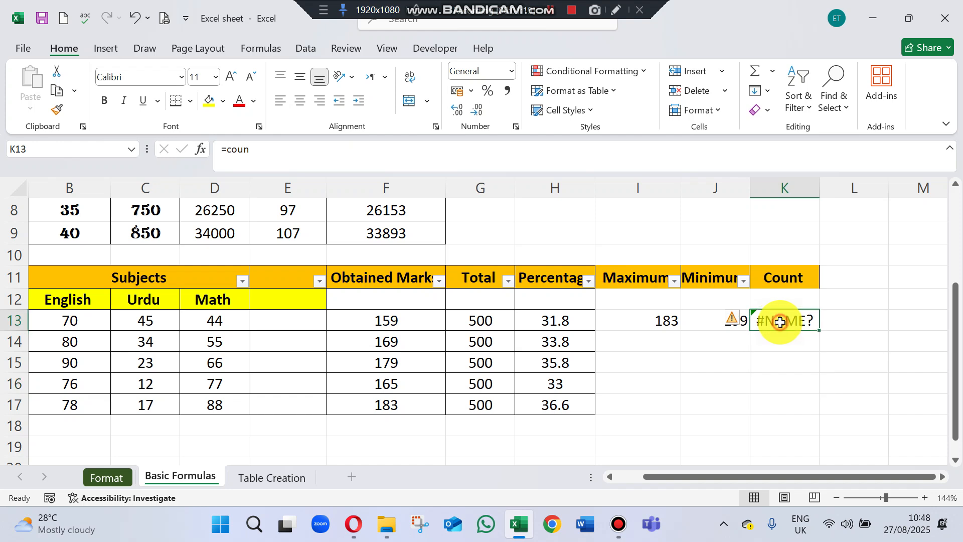
key(Delete)
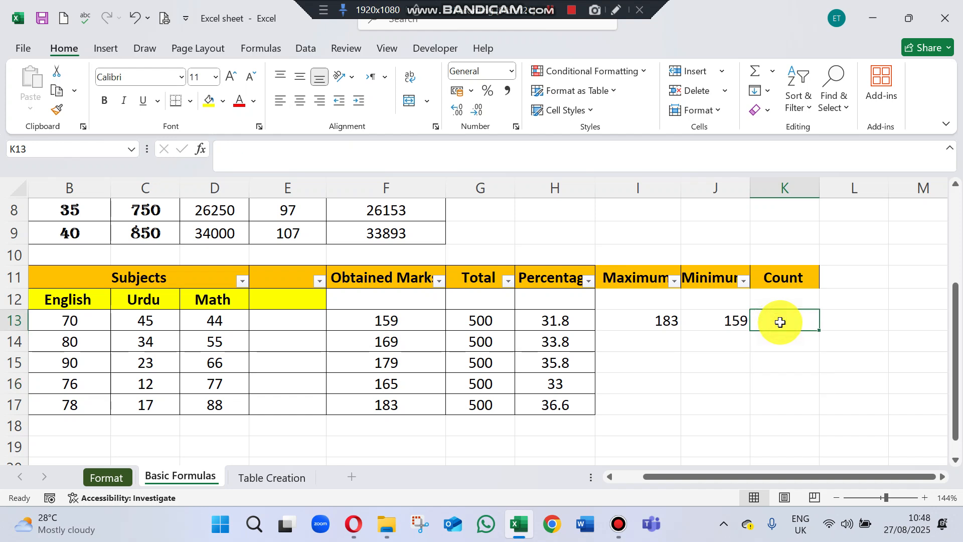
Step: Enter a COUNT formula in K13 under Count for the obtained marks range F13:F17
text(=count)
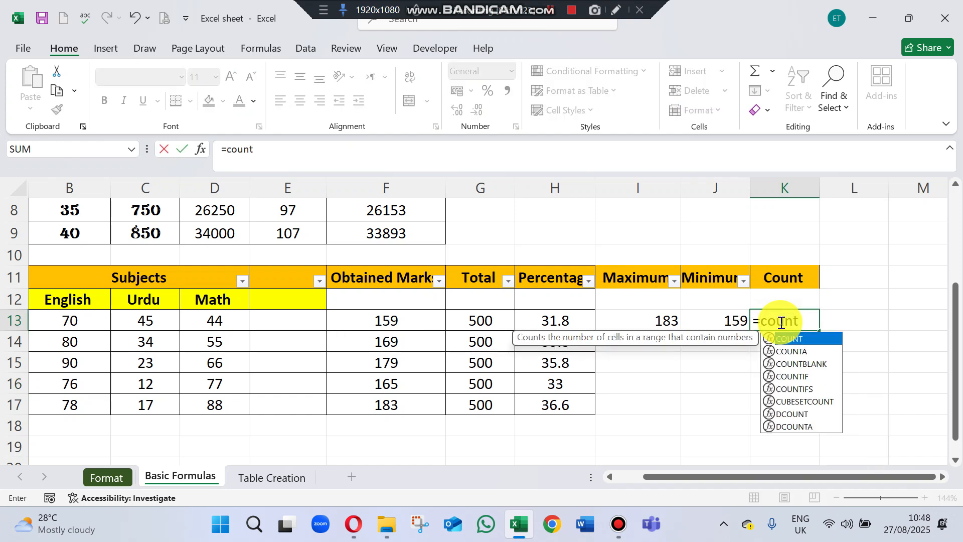
text(()
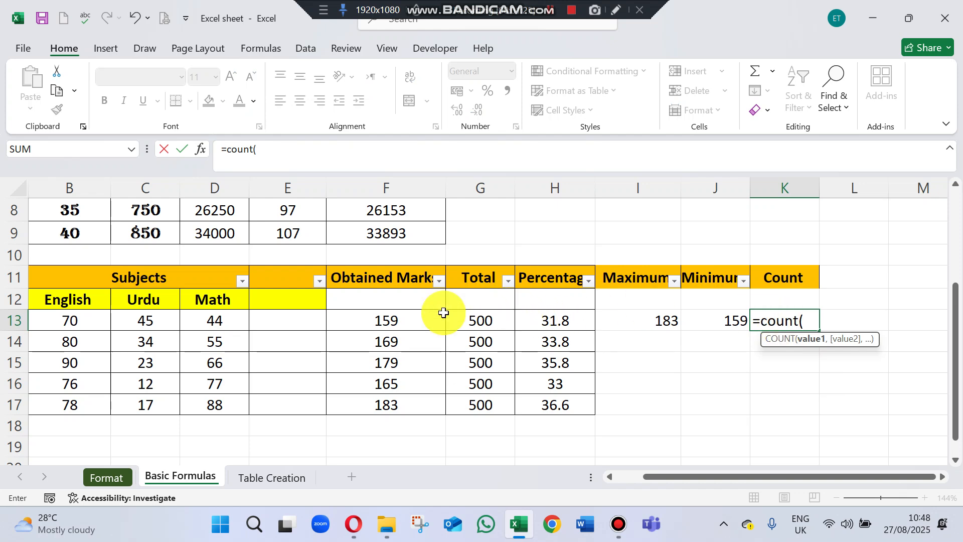
drag(398, 321, 396, 405)
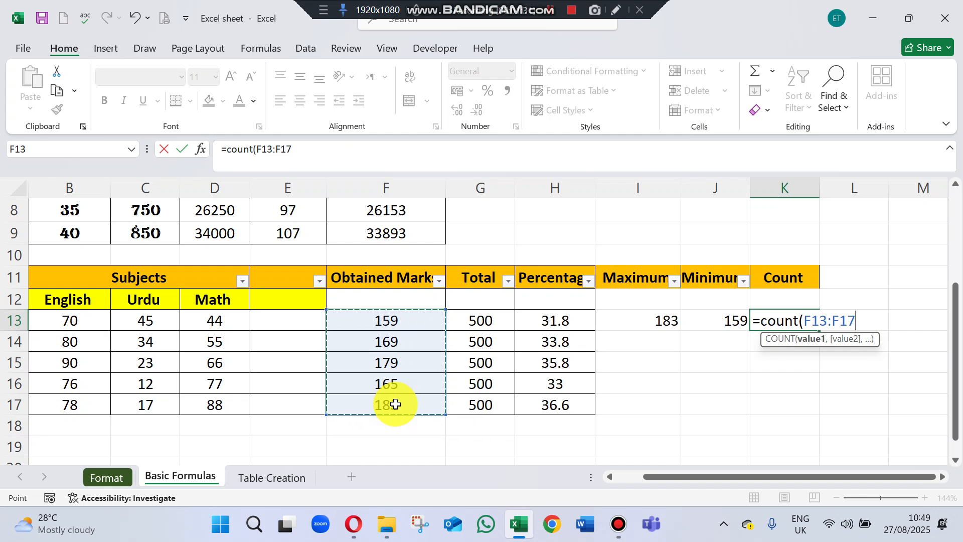
text())
key(Return)
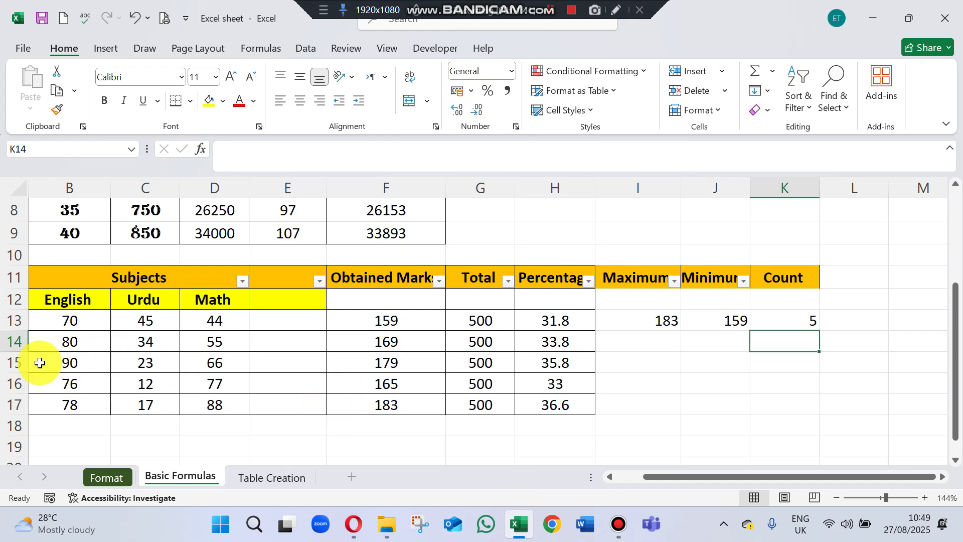
Step: Clear the obtained marks cell F15 in row 15 to test the COUNT formula with a blank cell
click(10, 364)
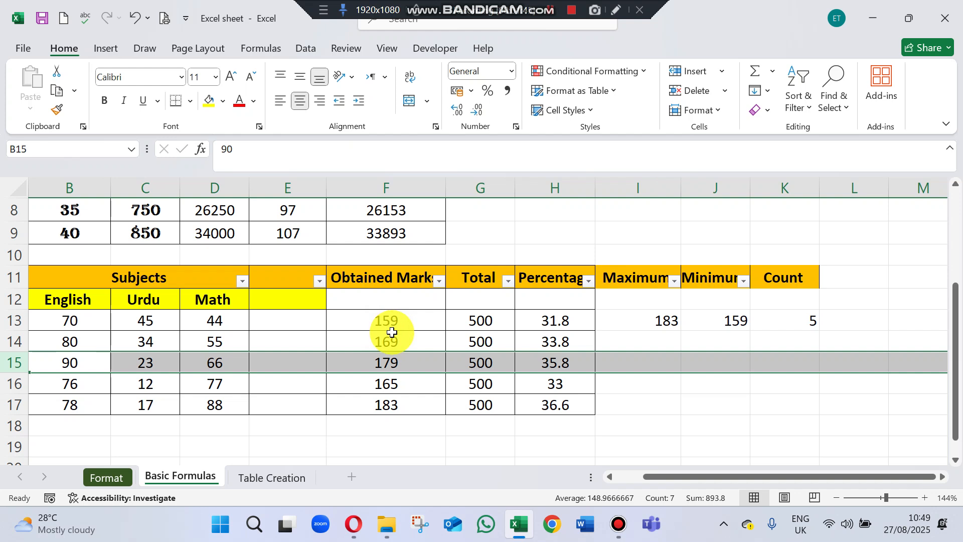
click(400, 367)
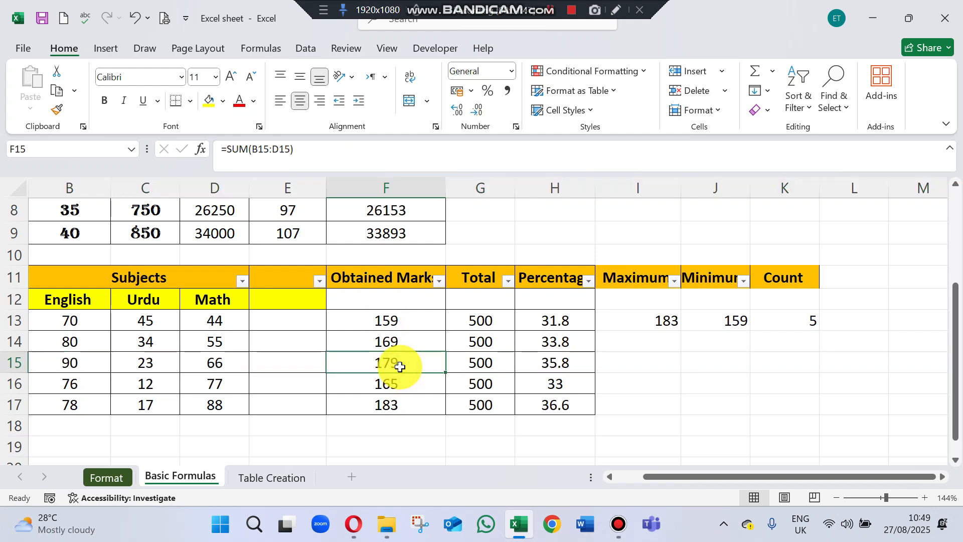
key(Delete)
click(715, 459)
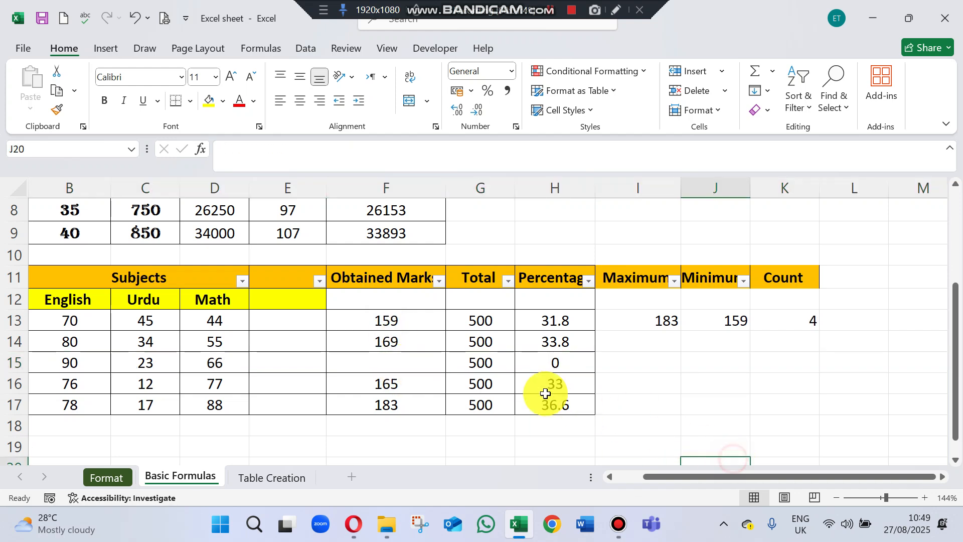
click(390, 365)
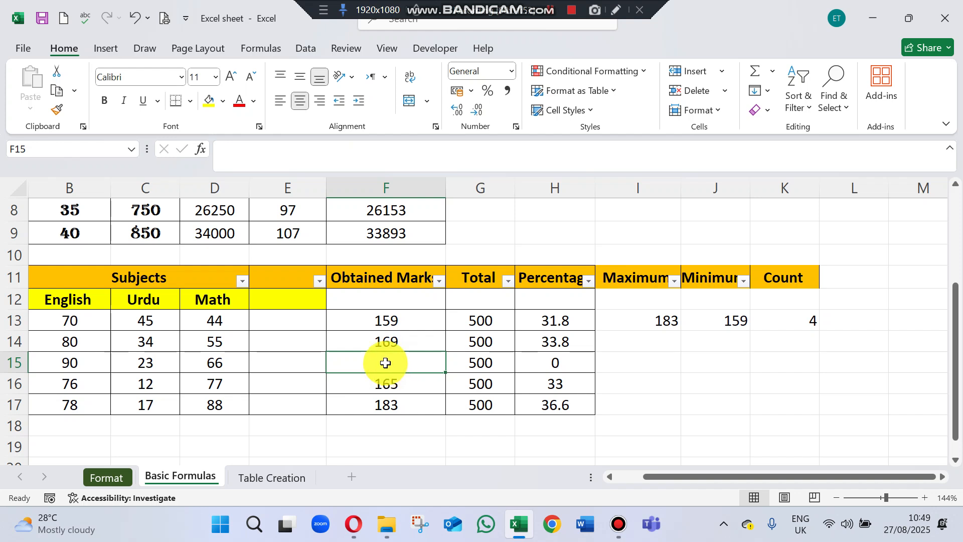
drag(387, 373, 448, 308)
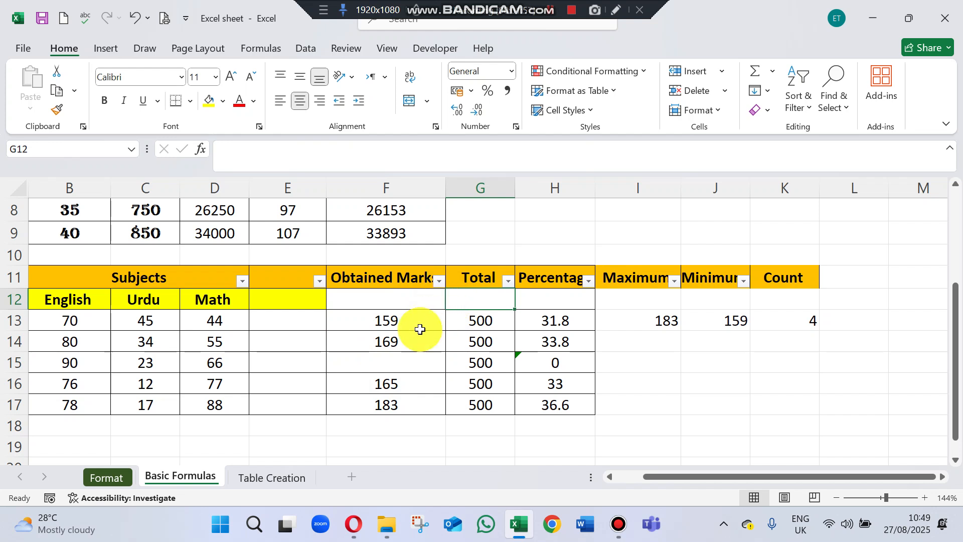
Step: Add the header "countblanks" in L11, next to the Count header
click(844, 281)
text(=)
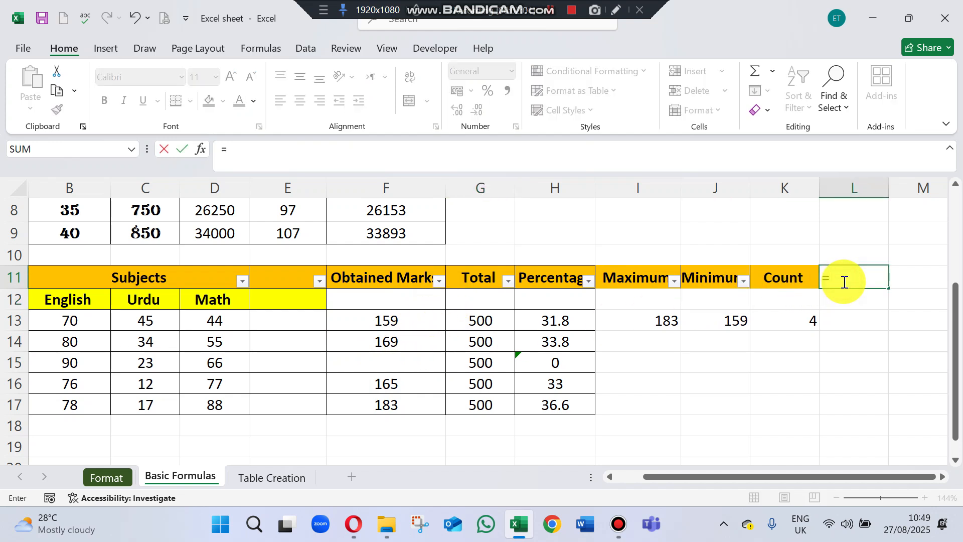
text(cou)
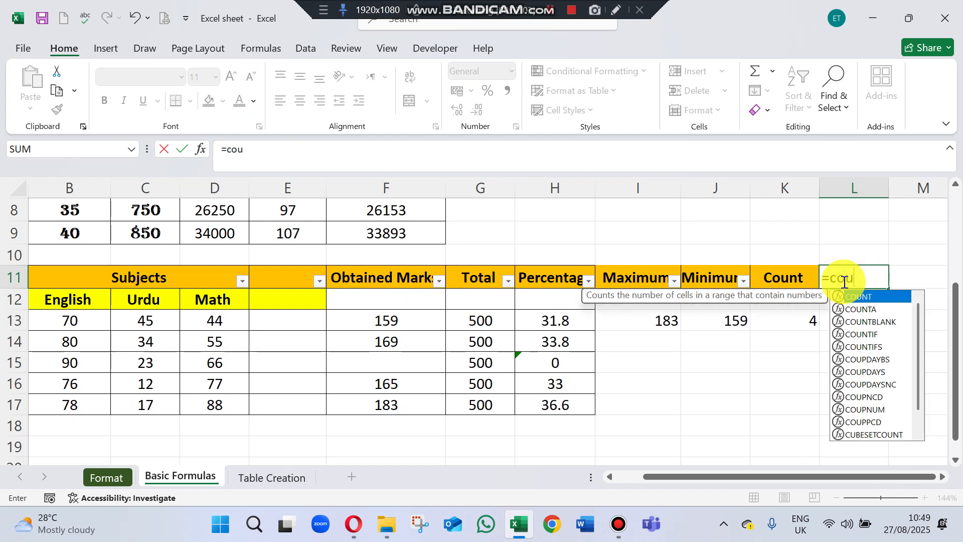
text(nt)
key(BackSpace)
key(BackSpace)
key(BackSpace)
key(BackSpace)
key(BackSpace)
key(BackSpace)
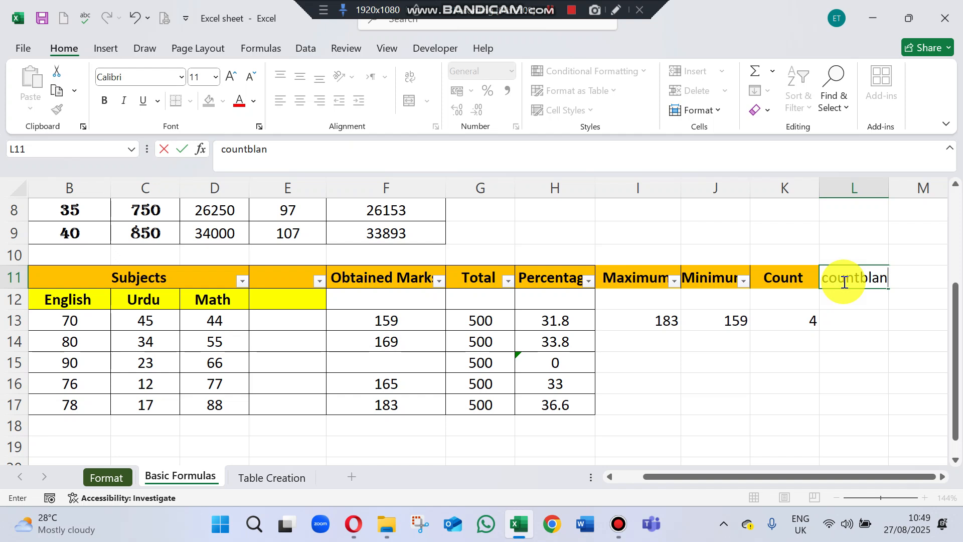
key(Return)
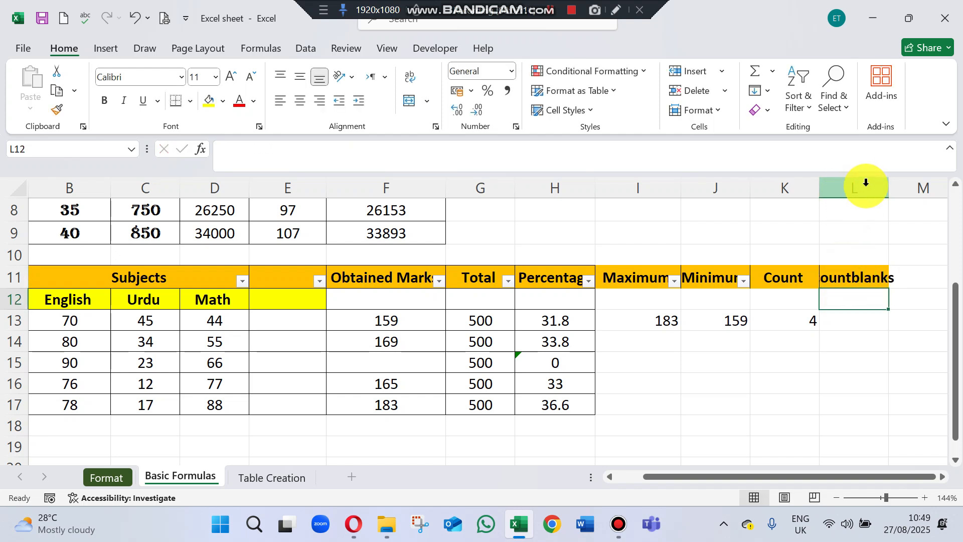
Step: Widen column L so that its header fits
click(880, 191)
drag(888, 191, 912, 193)
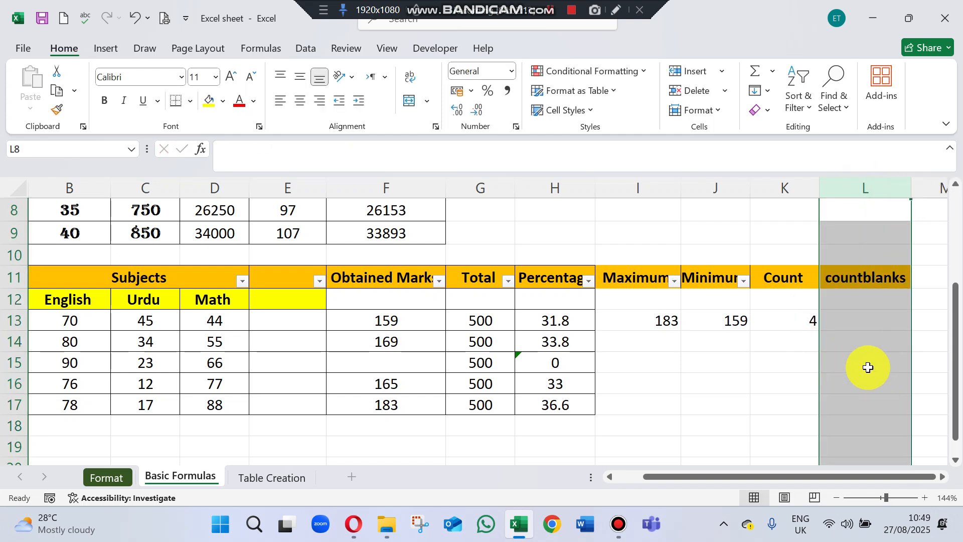
click(873, 341)
Step: Clear K13 under Count and re-enter the formula =COUNT(F13:F17) for the obtained marks
click(801, 313)
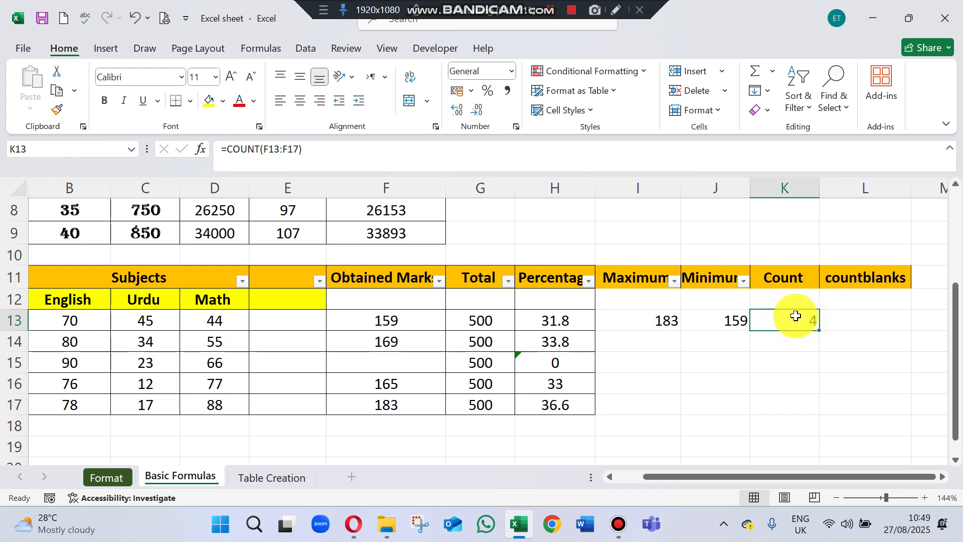
key(Delete)
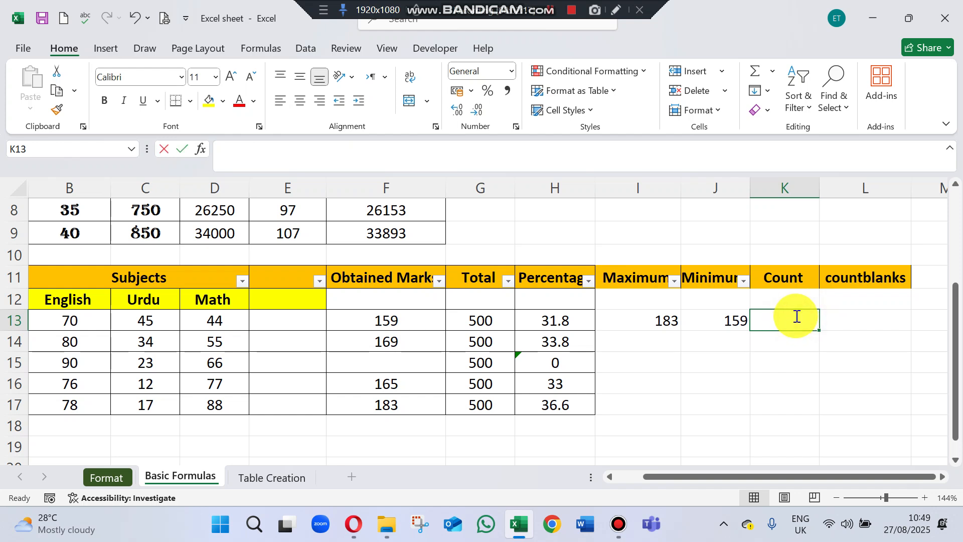
text(=couny)
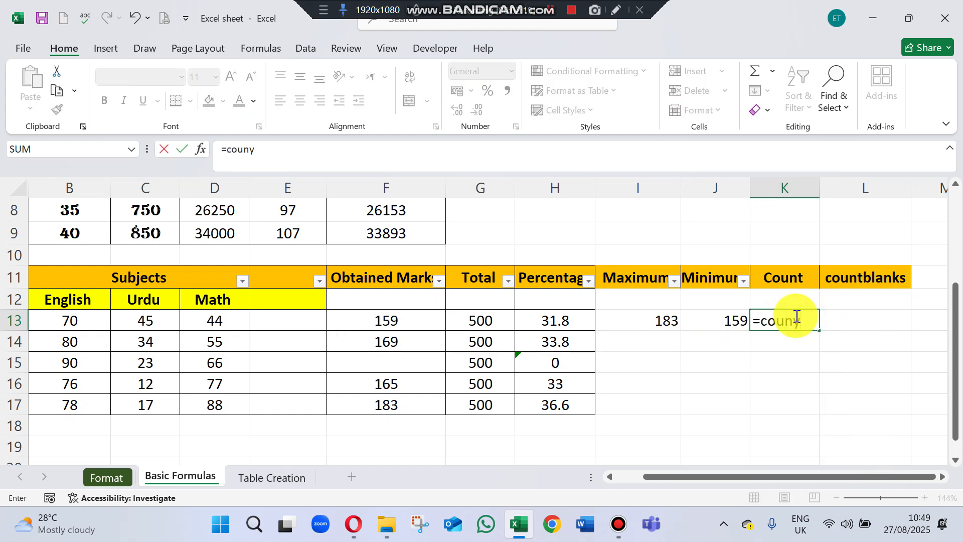
key(BackSpace)
text(t()
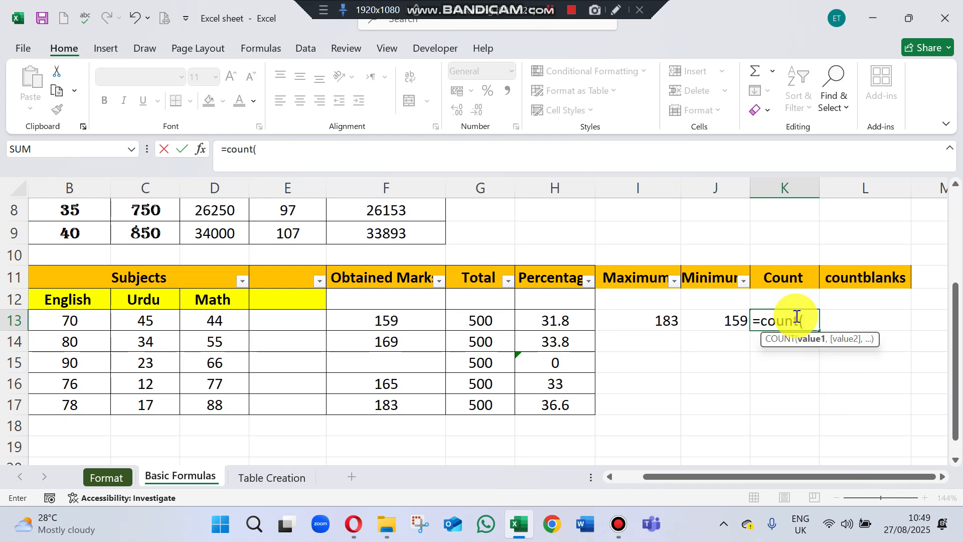
drag(401, 320, 399, 414)
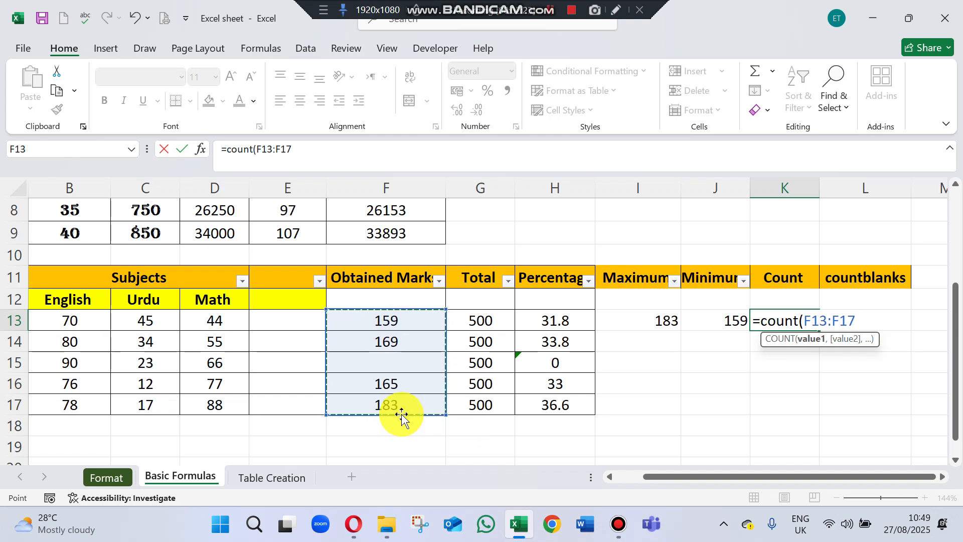
text())
key(Return)
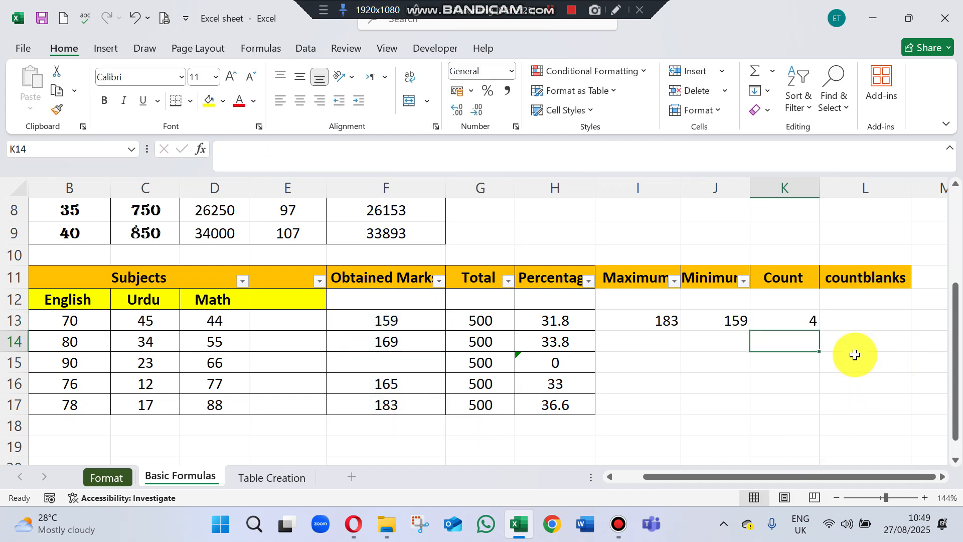
Step: Enter a COUNTBLANK formula in L13 under countblanks for the obtained marks range F13:F17
click(890, 318)
text(=)
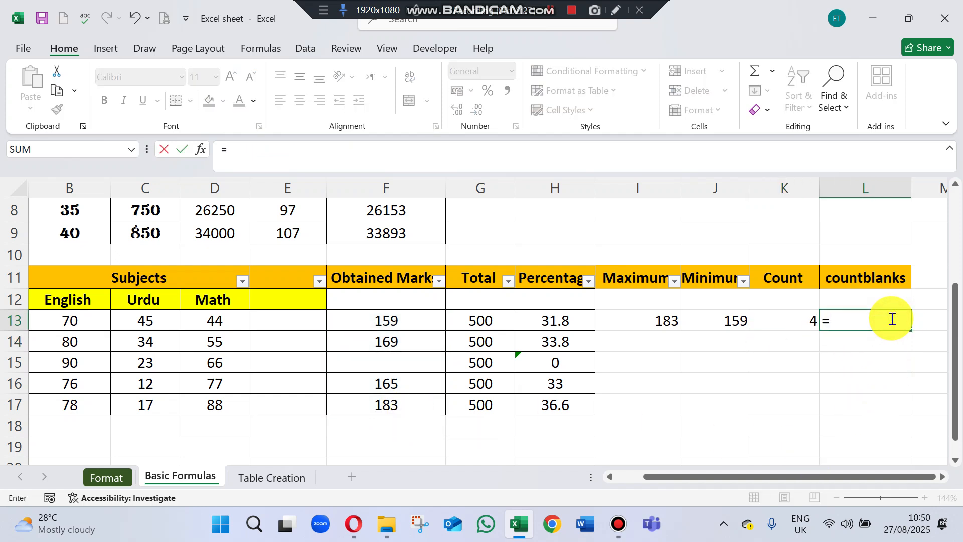
text(countblank)
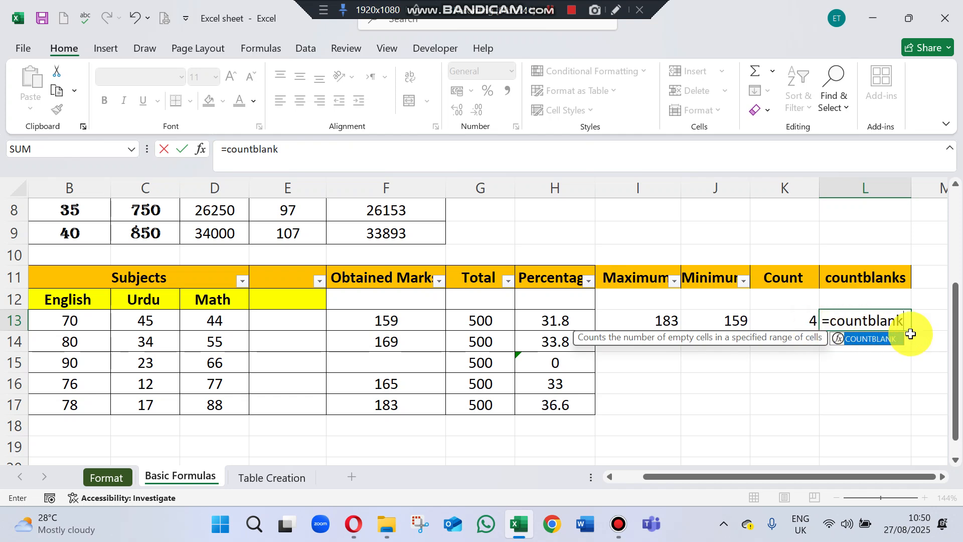
text(()
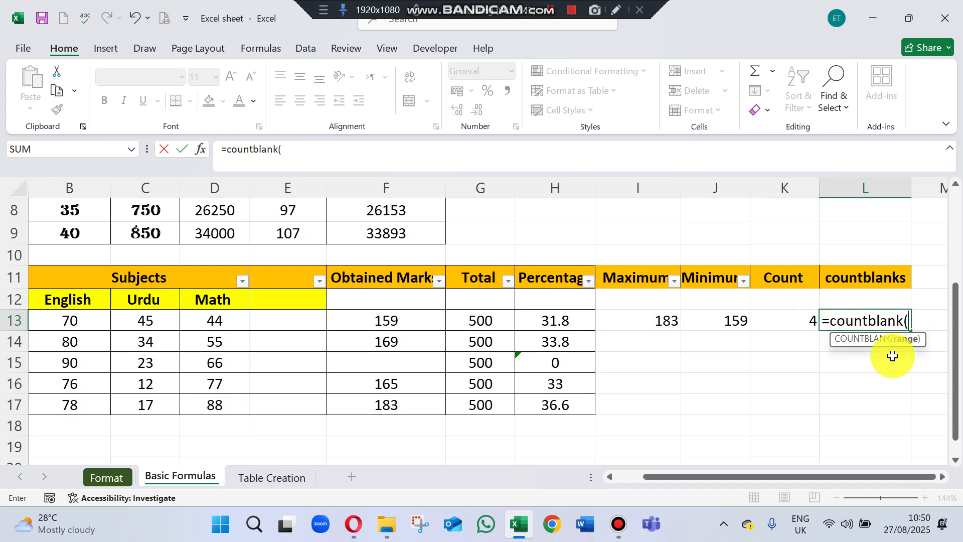
drag(423, 318, 414, 405)
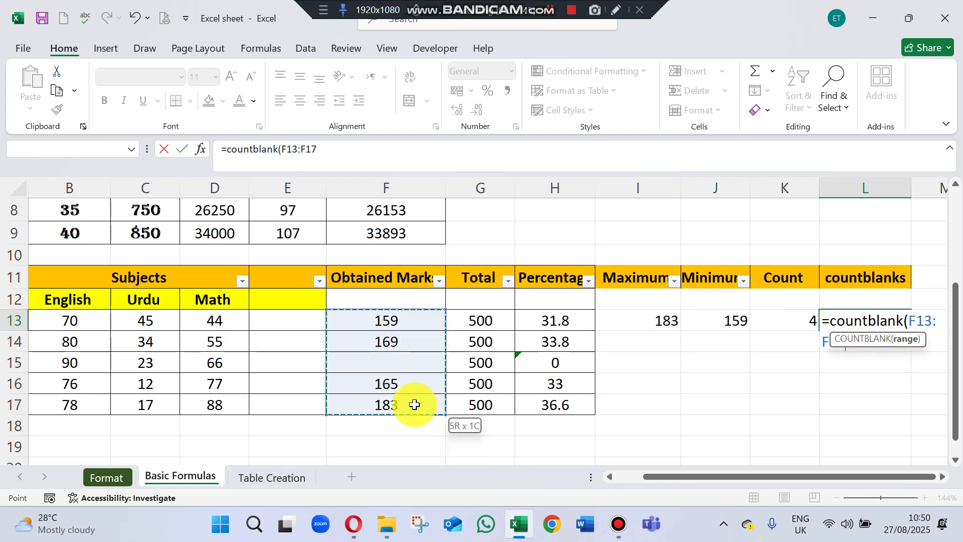
text())
key(Return)
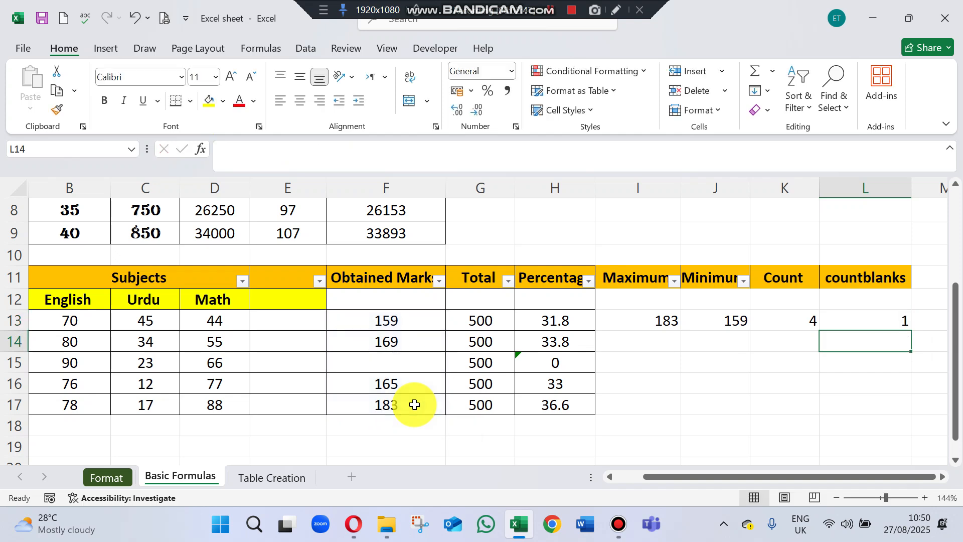
click(890, 320)
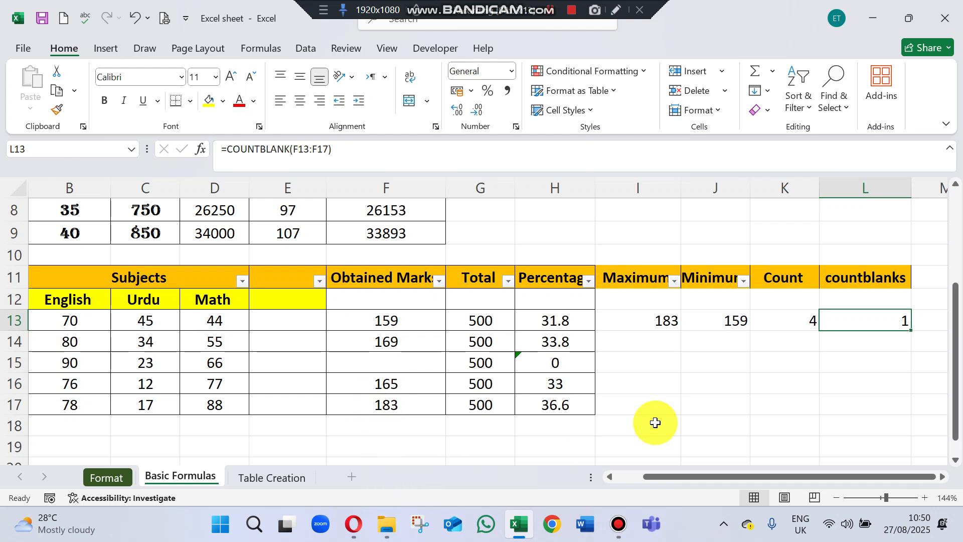
click(804, 320)
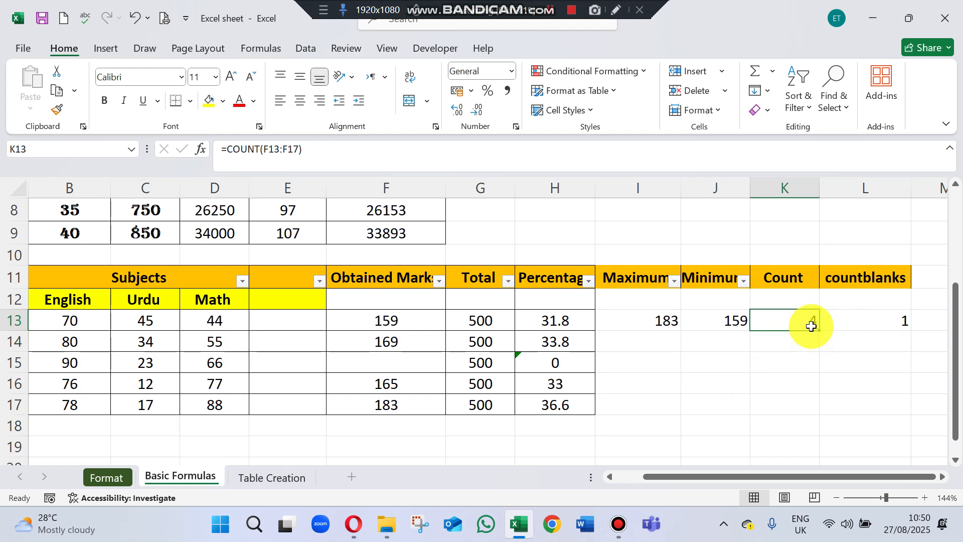
click(886, 324)
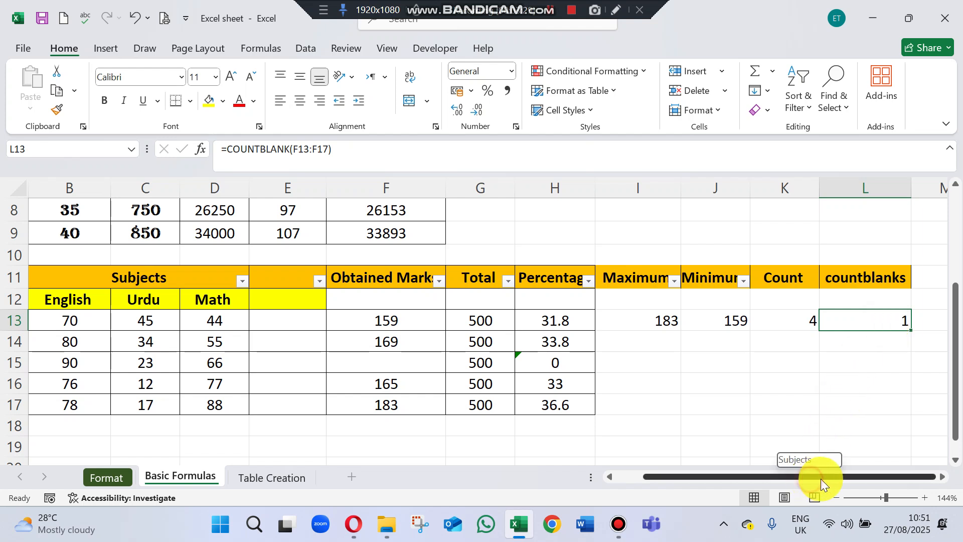
Step: Add the header "Count A" in M11, next to the countblanks header
click(931, 279)
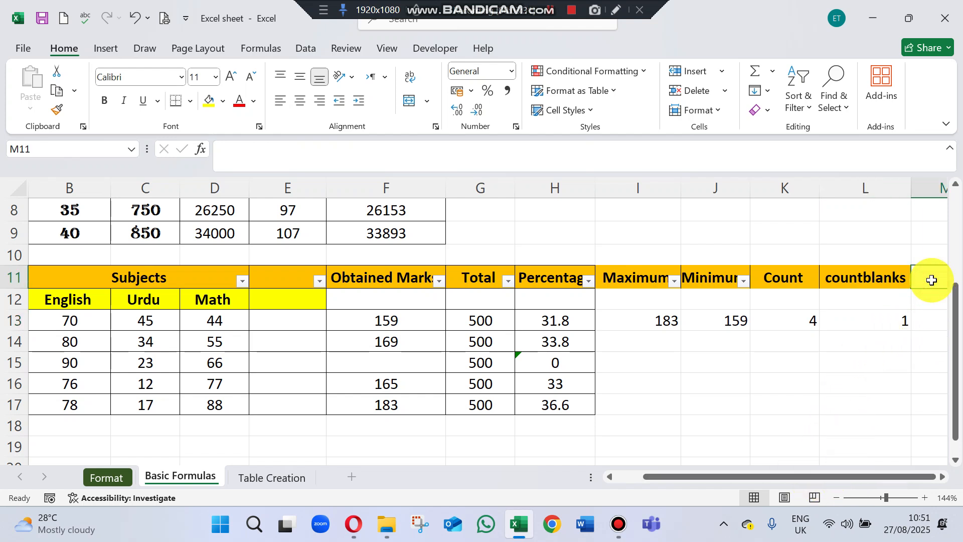
text(Coun)
text(t A)
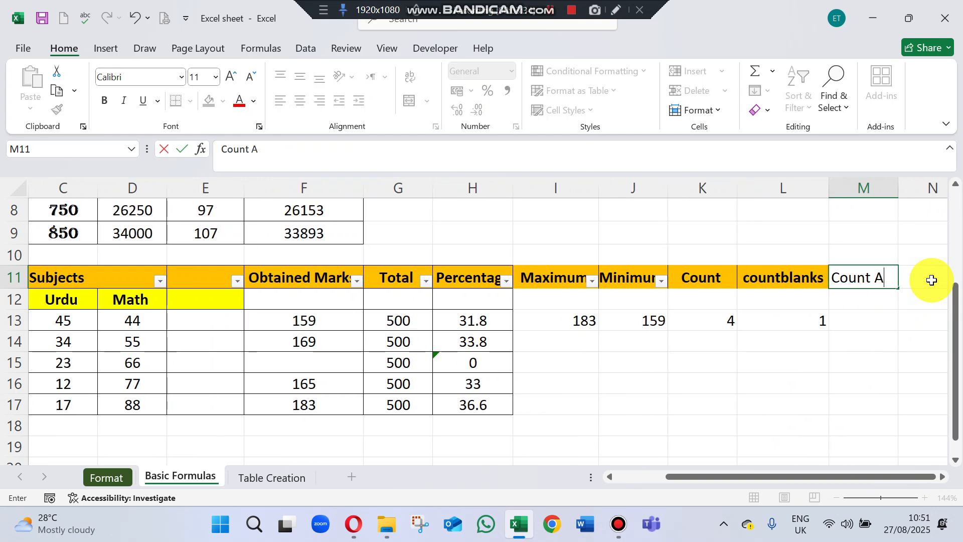
key(Return)
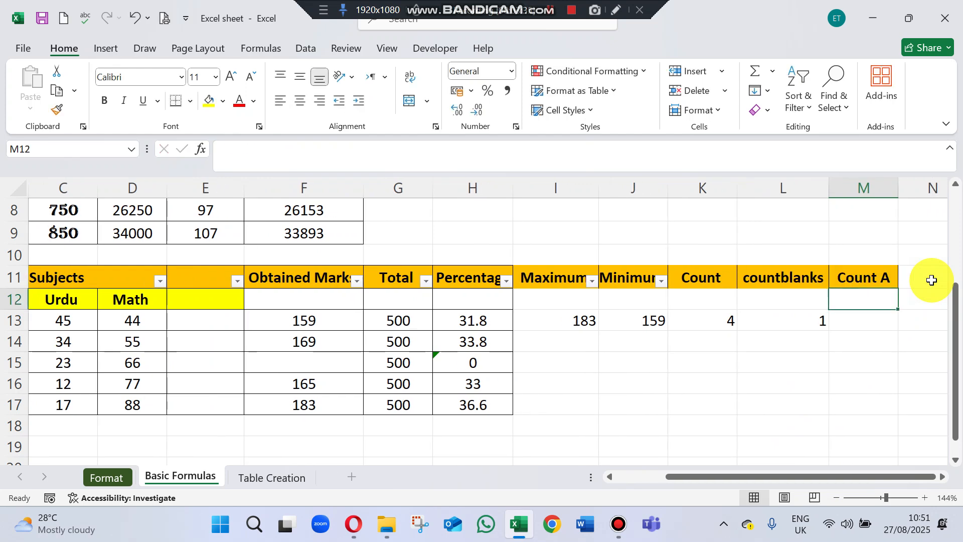
Step: Enter a COUNTA formula in M13 under Count A for the obtained marks range F13:F17
click(863, 316)
double_click(864, 317)
text(=c)
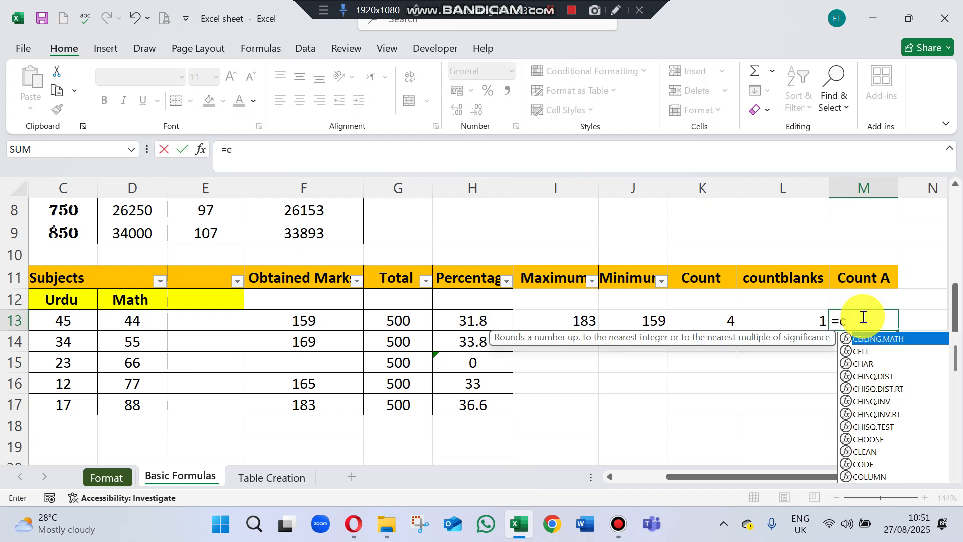
text(ountA()
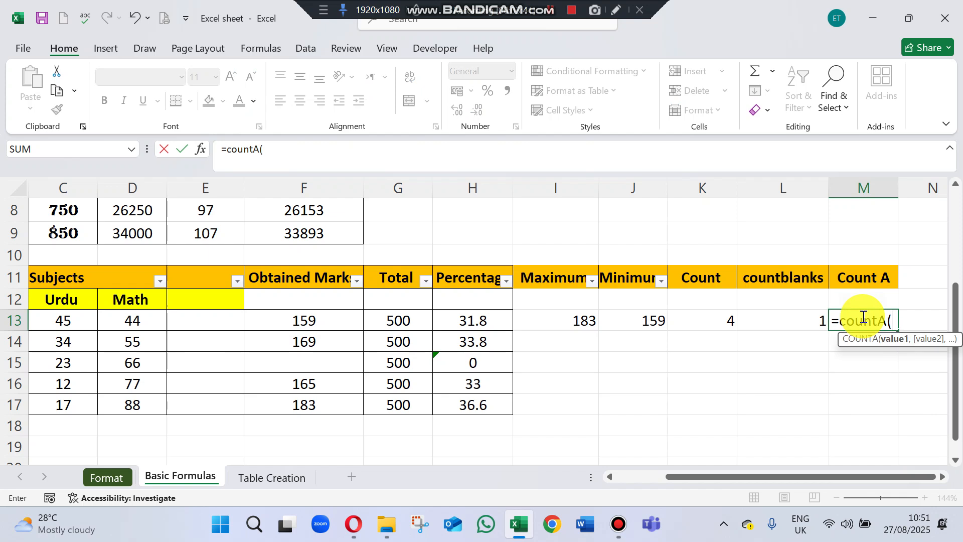
drag(304, 324, 310, 403)
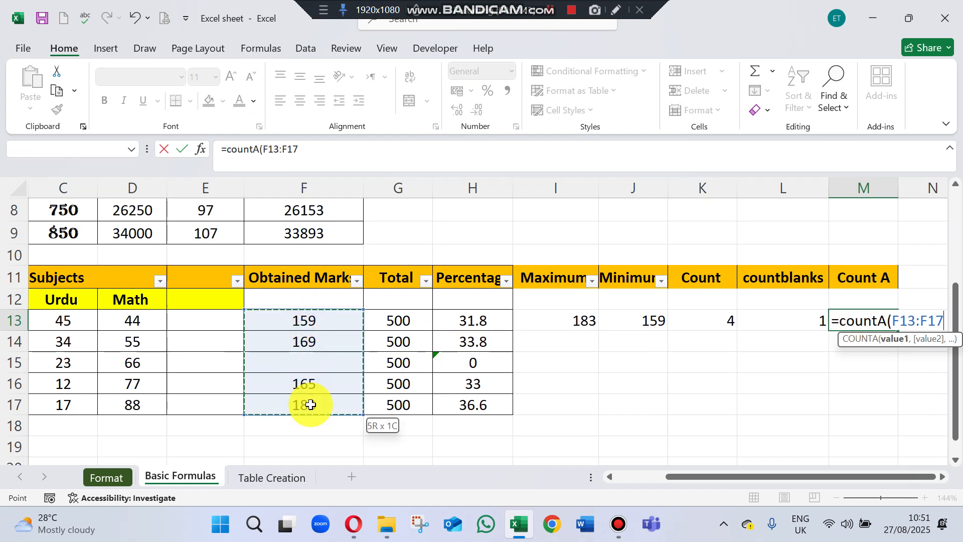
text())
key(Return)
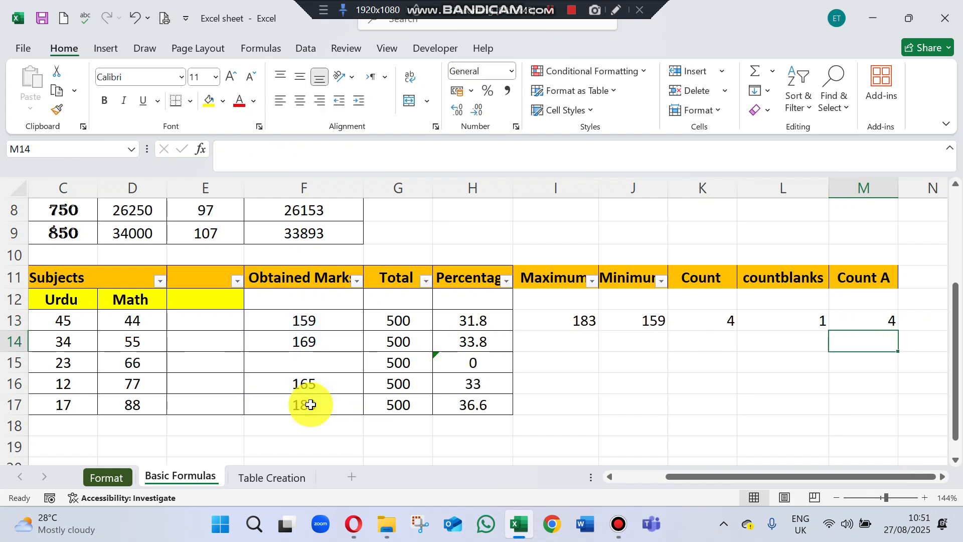
click(888, 314)
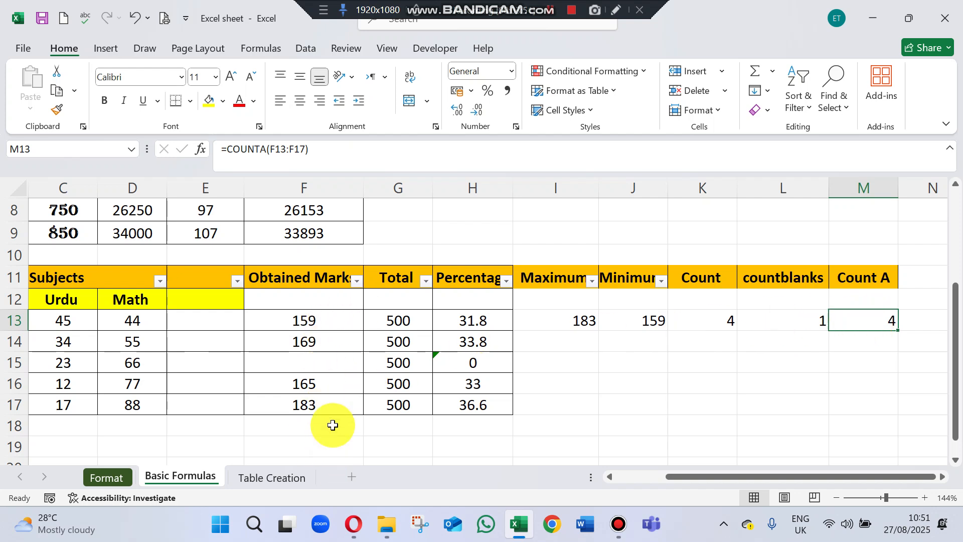
click(331, 361)
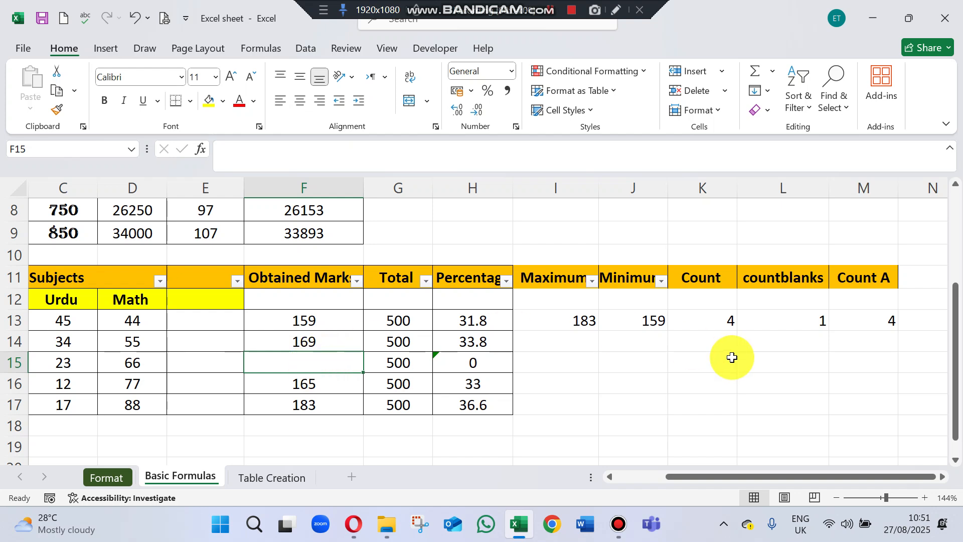
click(728, 319)
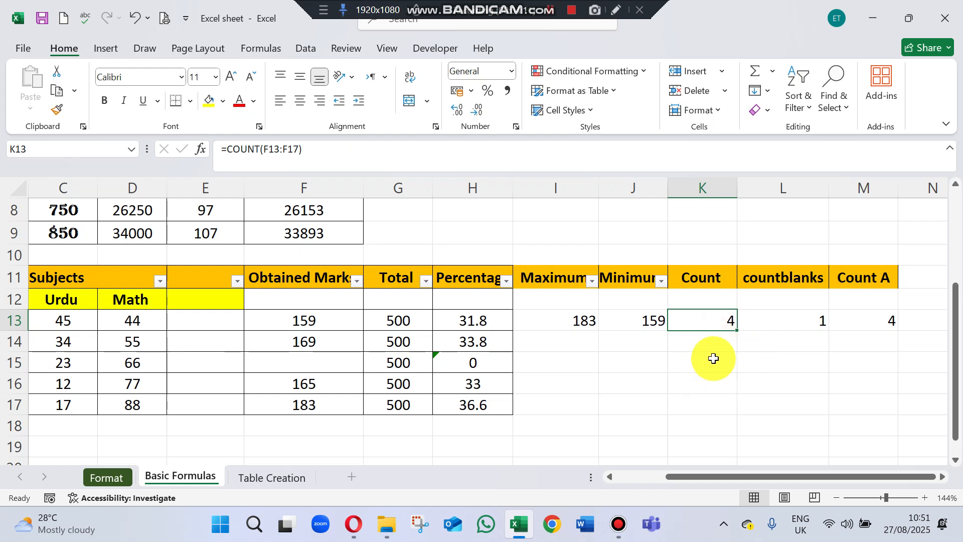
drag(707, 187, 784, 182)
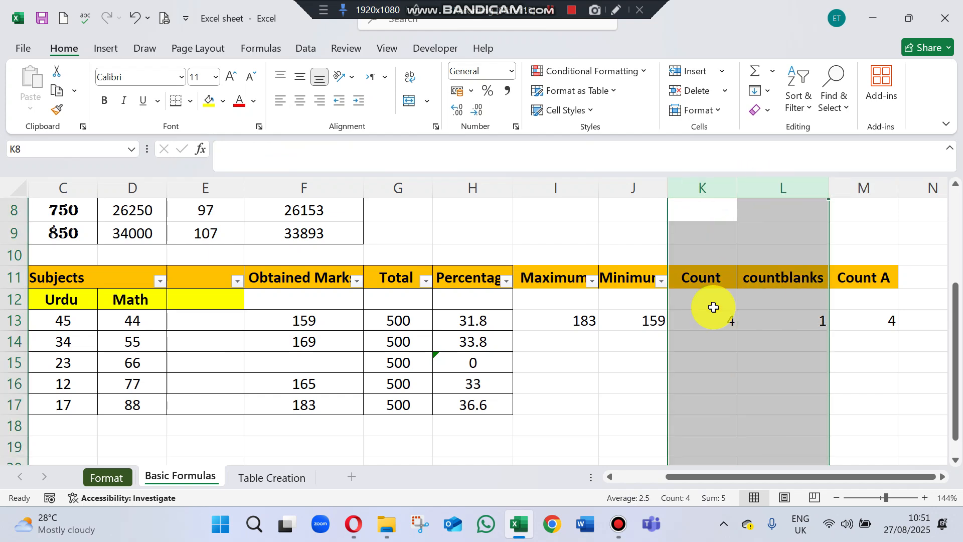
click(790, 320)
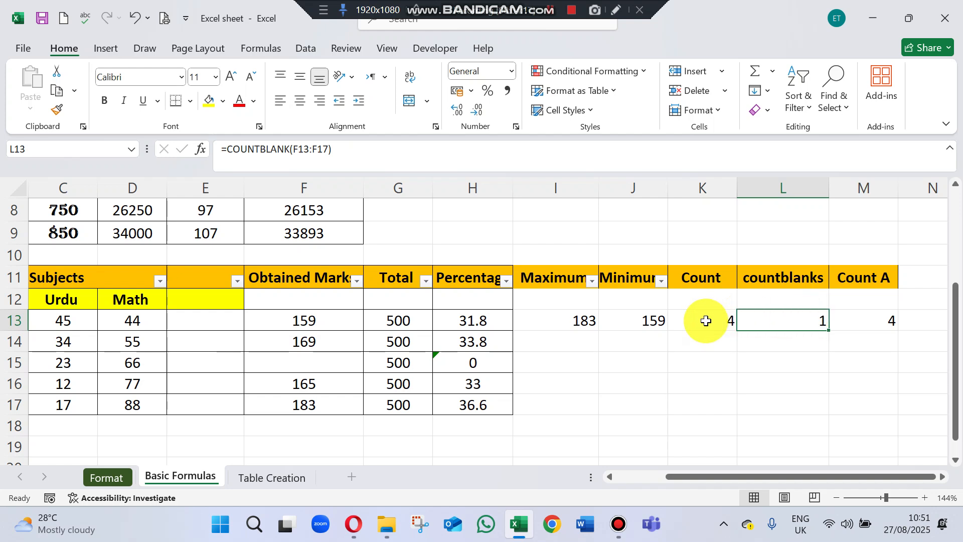
click(705, 319)
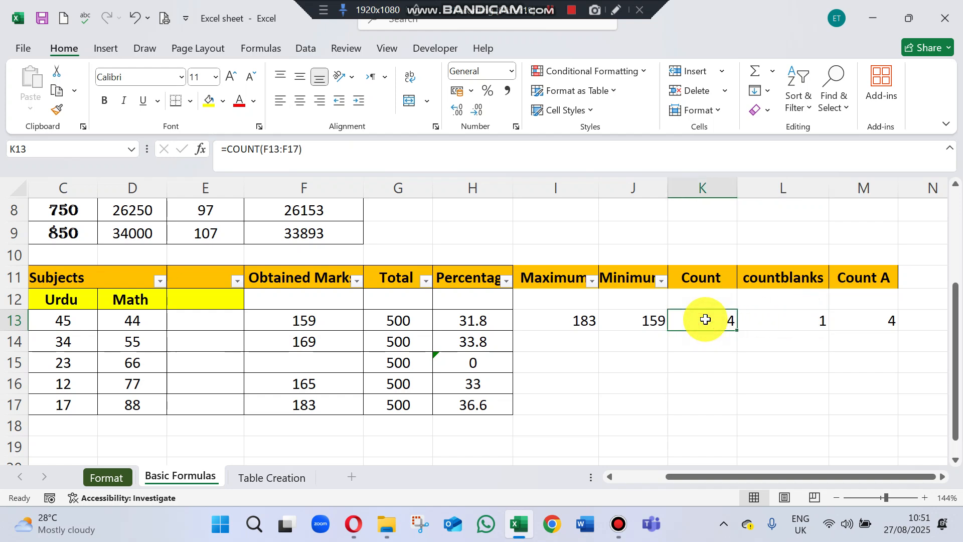
Step: Enter 120 in the blank obtained marks cell F15 and check the COUNT formula in K13
click(301, 366)
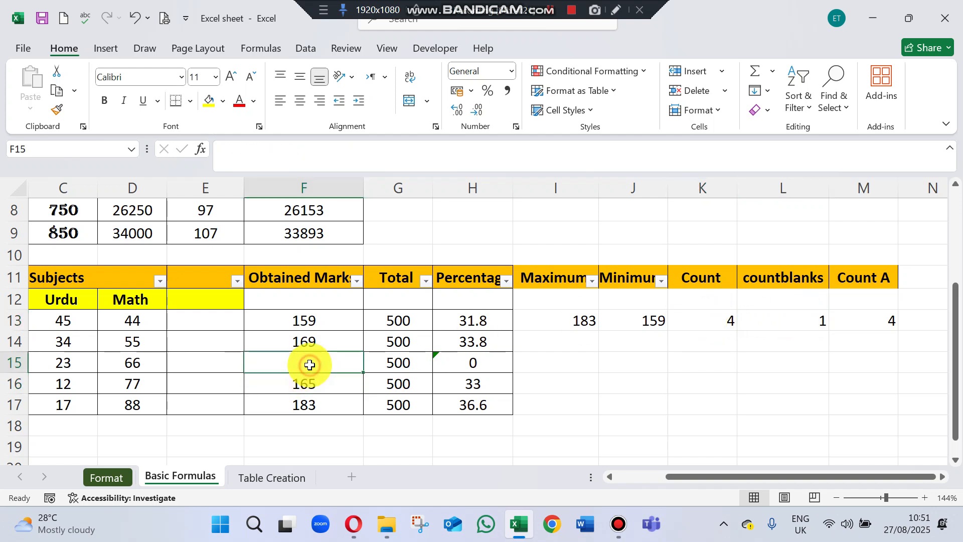
text(120)
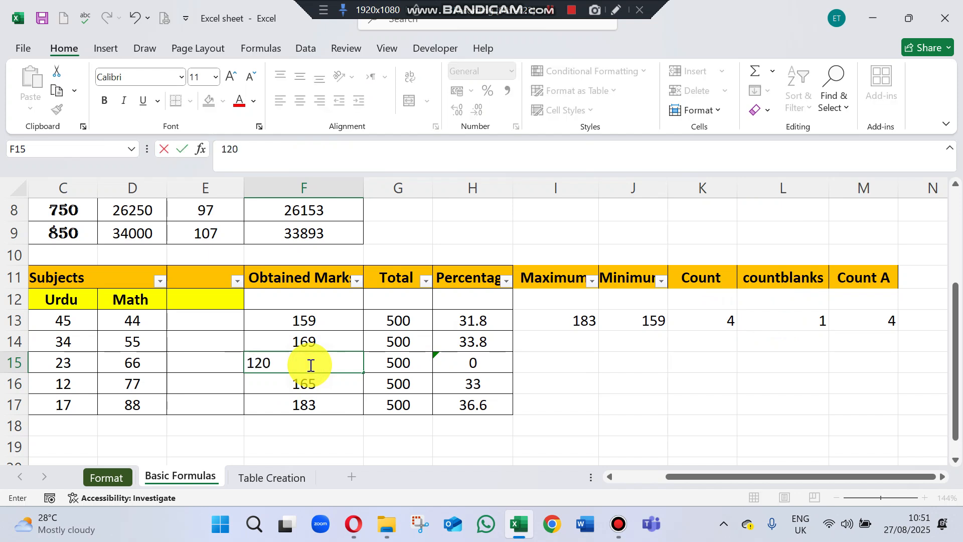
key(Return)
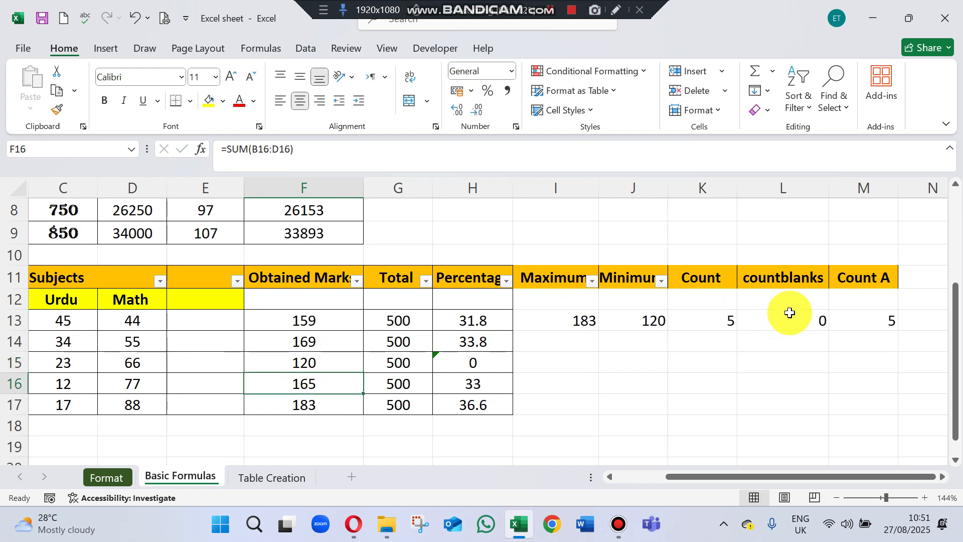
click(722, 316)
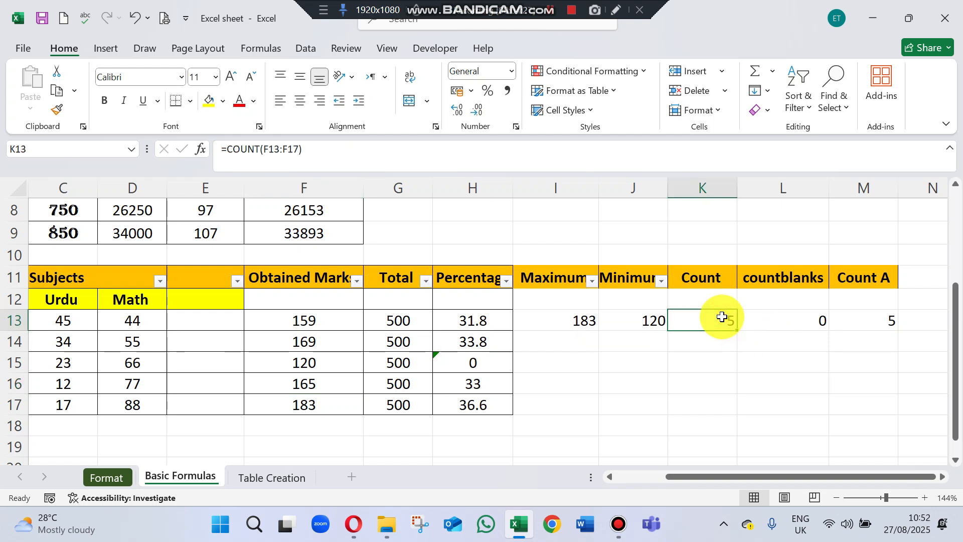